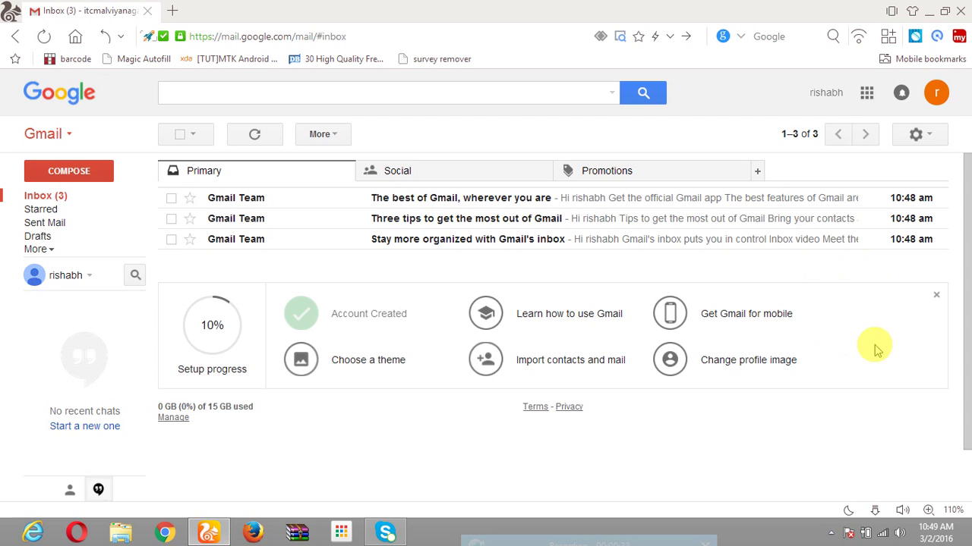
Open the account dropdown from the profile avatar at the top right of the inbox.
{"action": "left_click", "coordinate": [940, 97]}
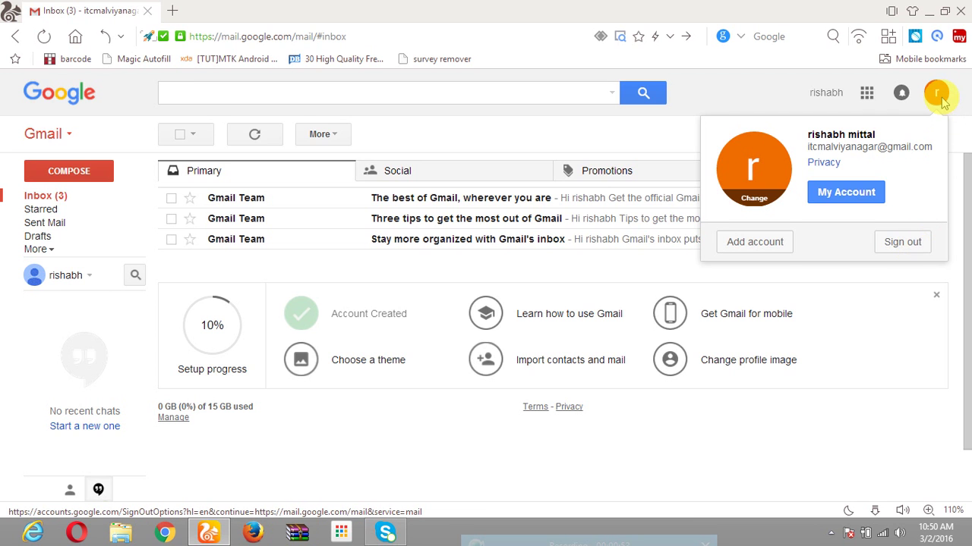
Sign out of Gmail and choose Add account at the bottom of the account chooser.
{"action": "left_click", "coordinate": [934, 92]}
{"action": "left_click", "coordinate": [934, 92]}
{"action": "left_click", "coordinate": [910, 243]}
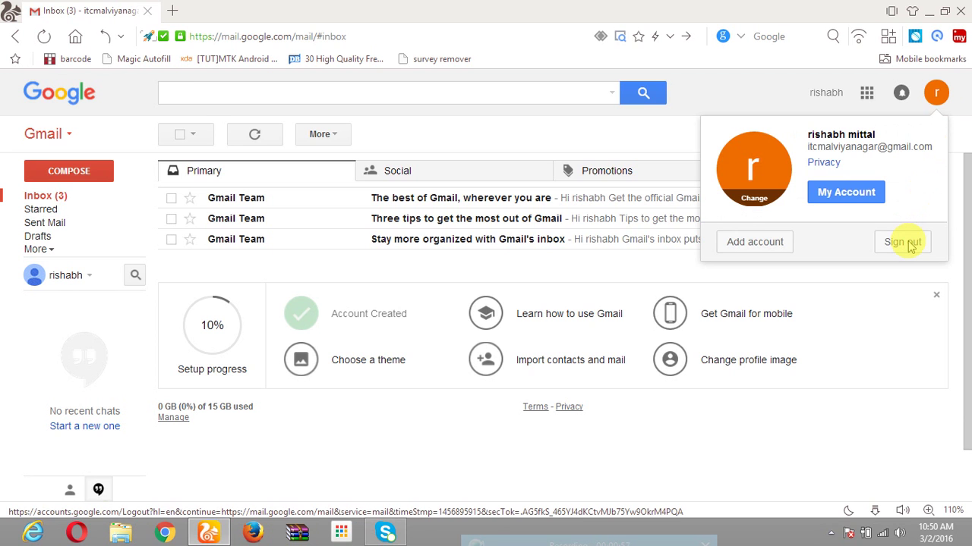
{"action": "left_click", "coordinate": [910, 243]}
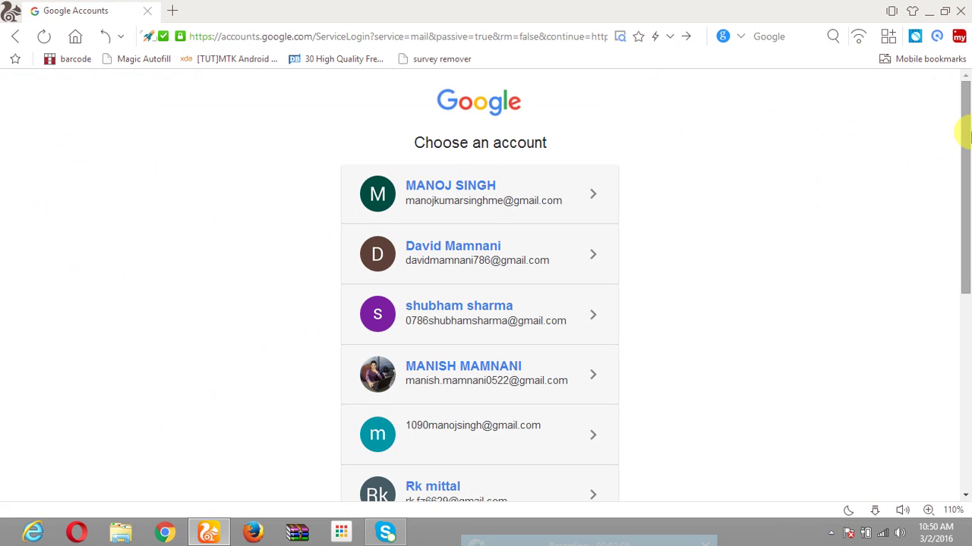
{"action": "left_click_drag", "start_coordinate": [964, 129], "coordinate": [962, 288]}
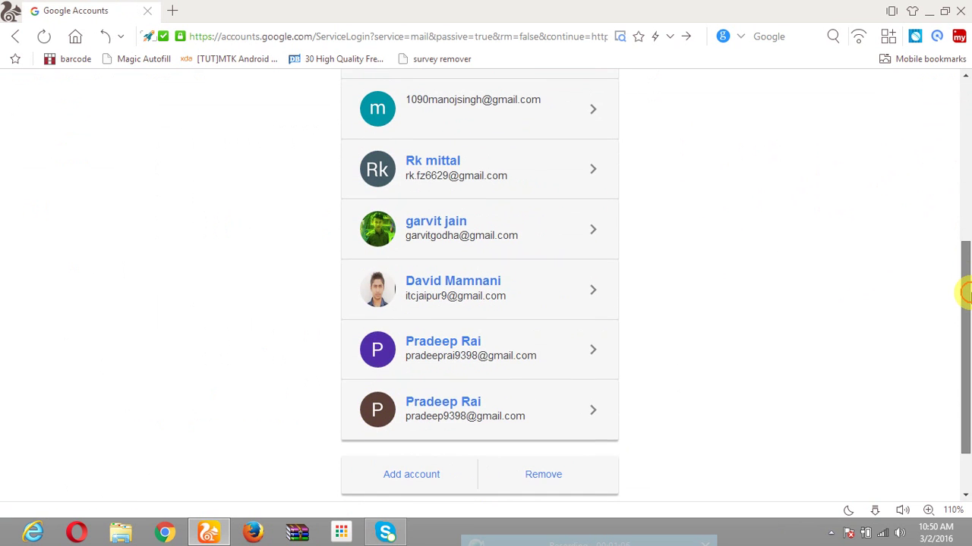
{"action": "left_click", "coordinate": [412, 477]}
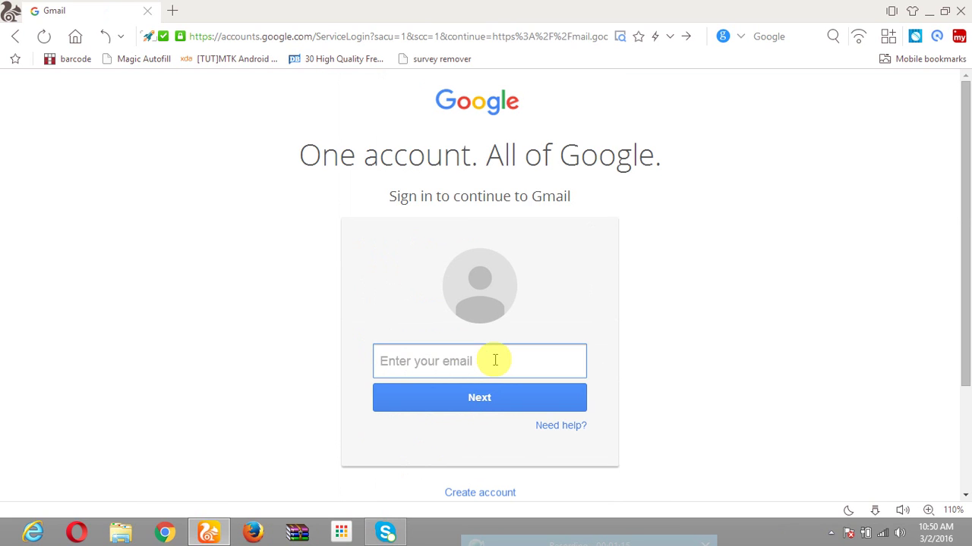
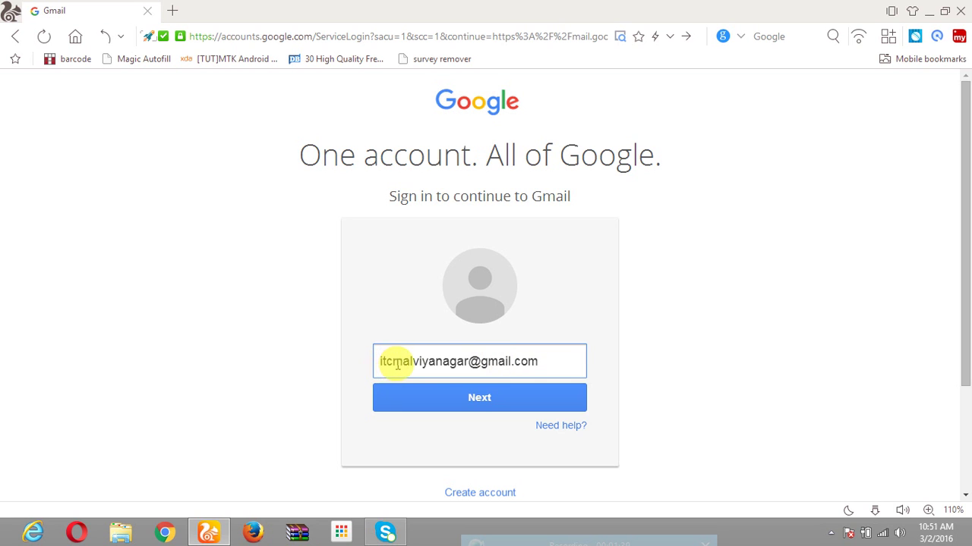
Sign in with the account's email address and password to load its inbox.
{"action": "left_click", "coordinate": [503, 404]}
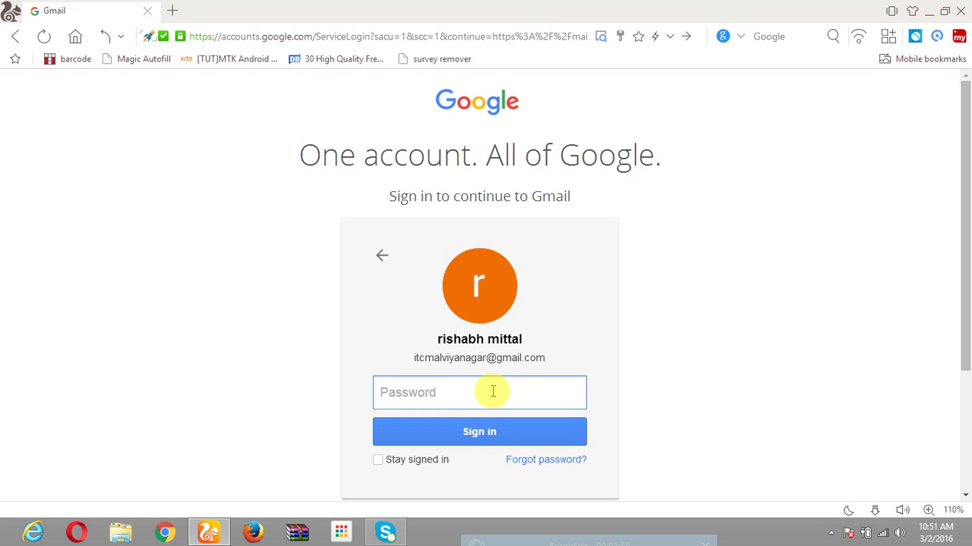
{"action": "left_click", "coordinate": [493, 391]}
{"action": "type", "text": "*********"}
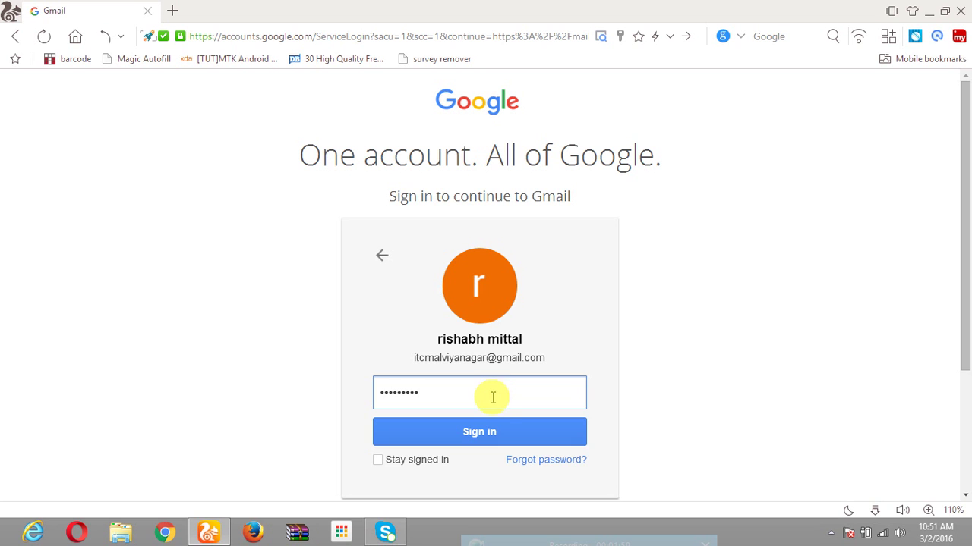
{"action": "left_click", "coordinate": [494, 432]}
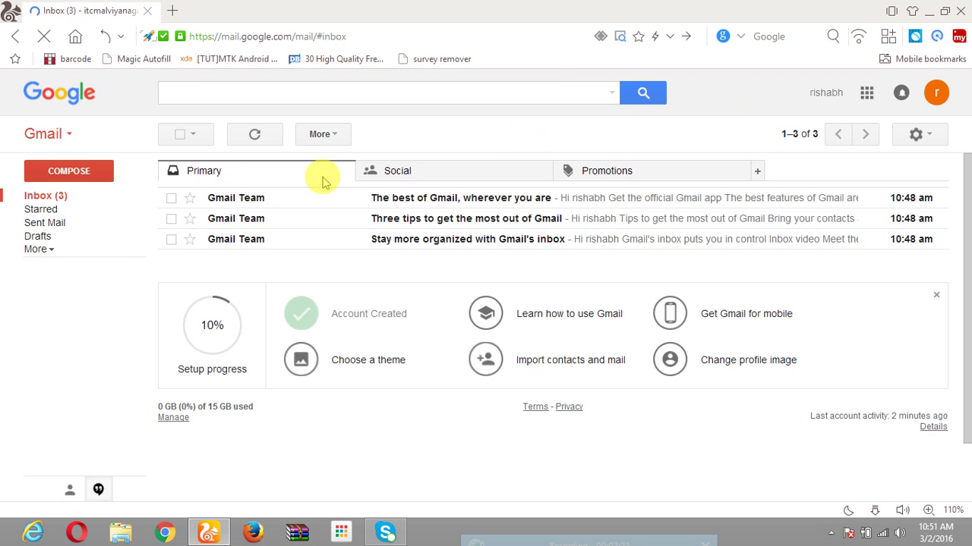
Compose a new message and enter two recipient email addresses in the To field.
{"action": "left_click", "coordinate": [90, 176]}
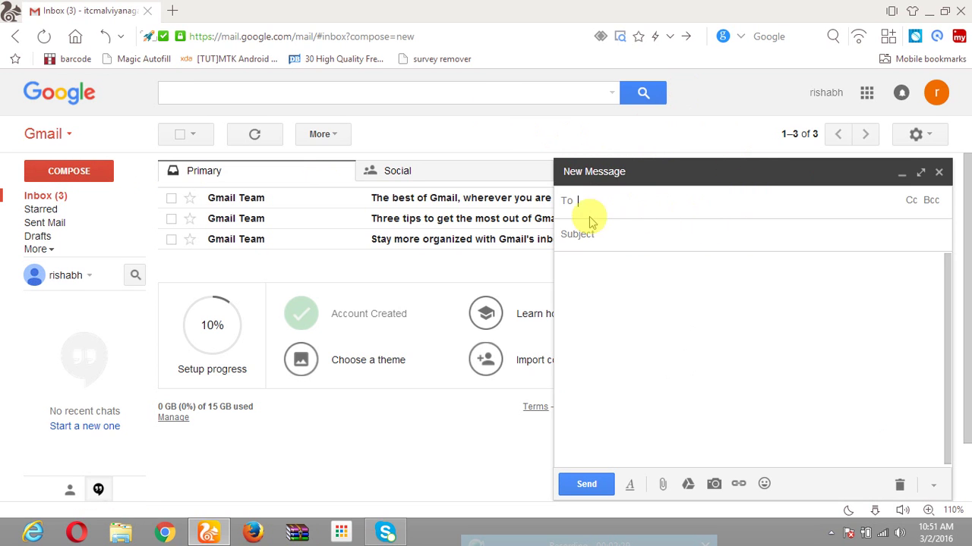
{"action": "left_click", "coordinate": [573, 201]}
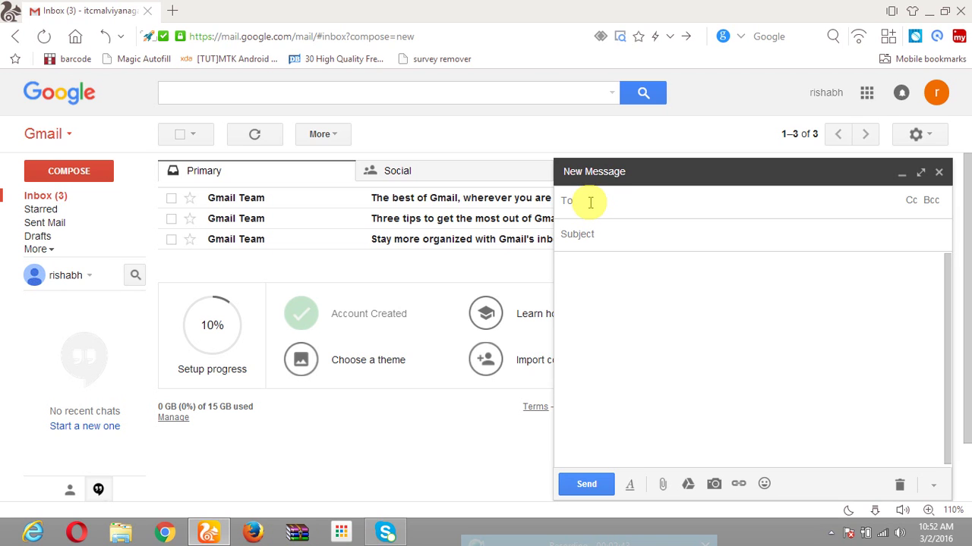
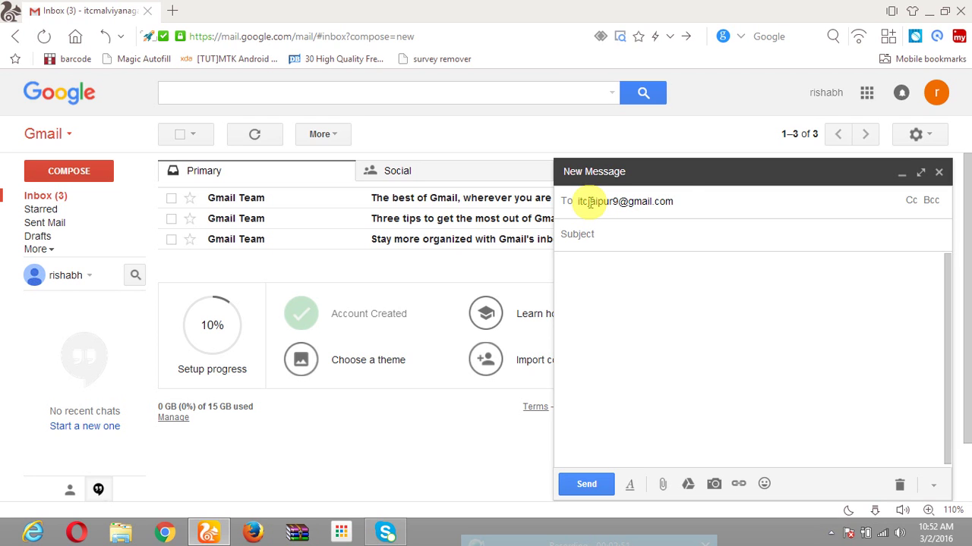
{"action": "key", "text": "Return"}
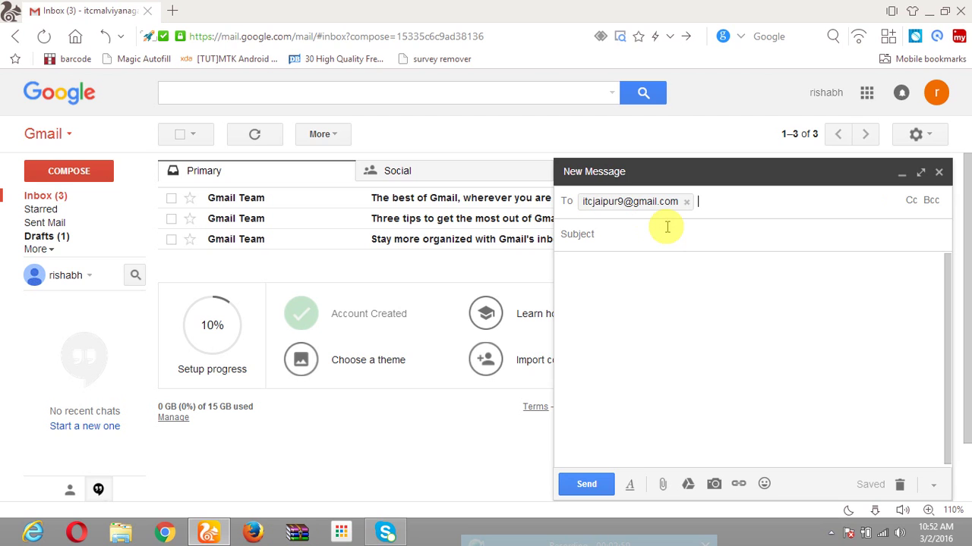
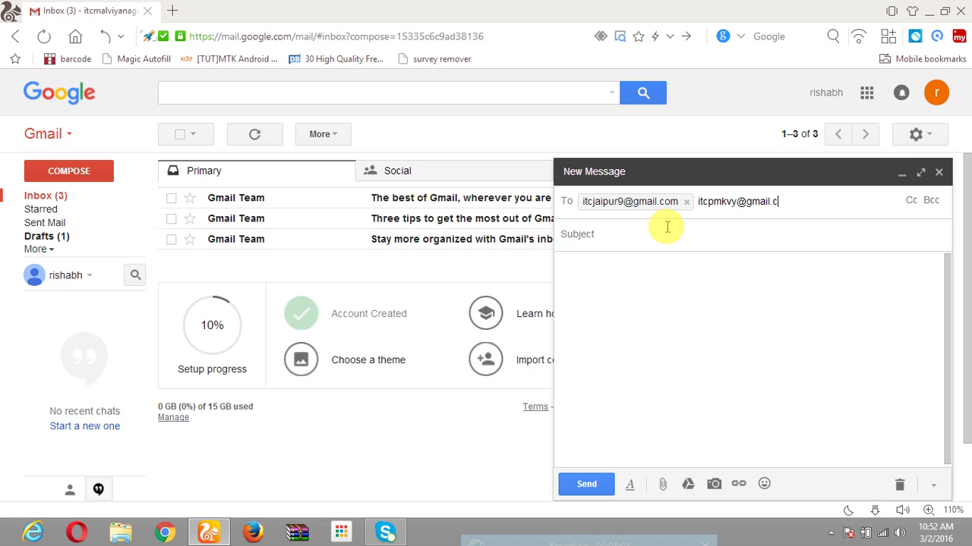
{"action": "key", "text": "Return"}
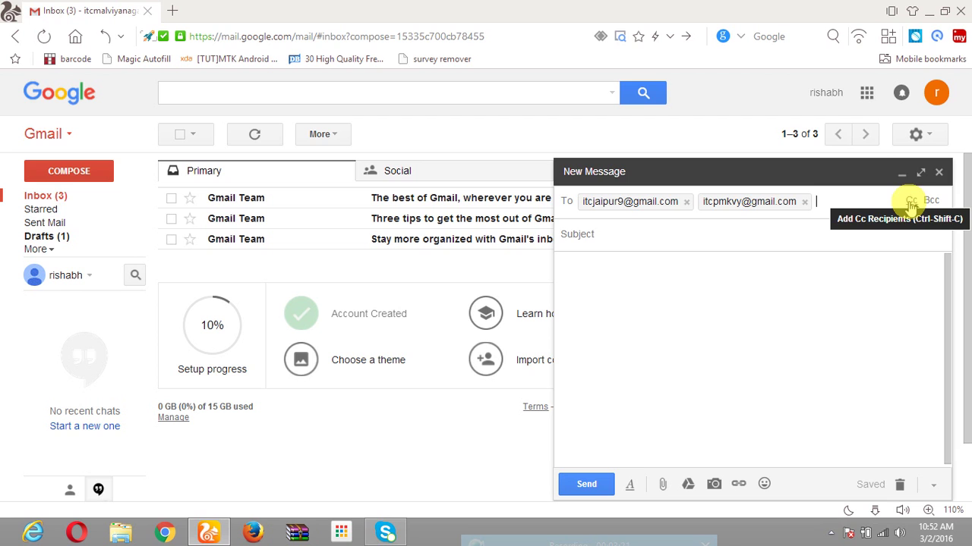
Show the Cc field and add one contact's email address as a carbon-copy recipient.
{"action": "left_click", "coordinate": [911, 202]}
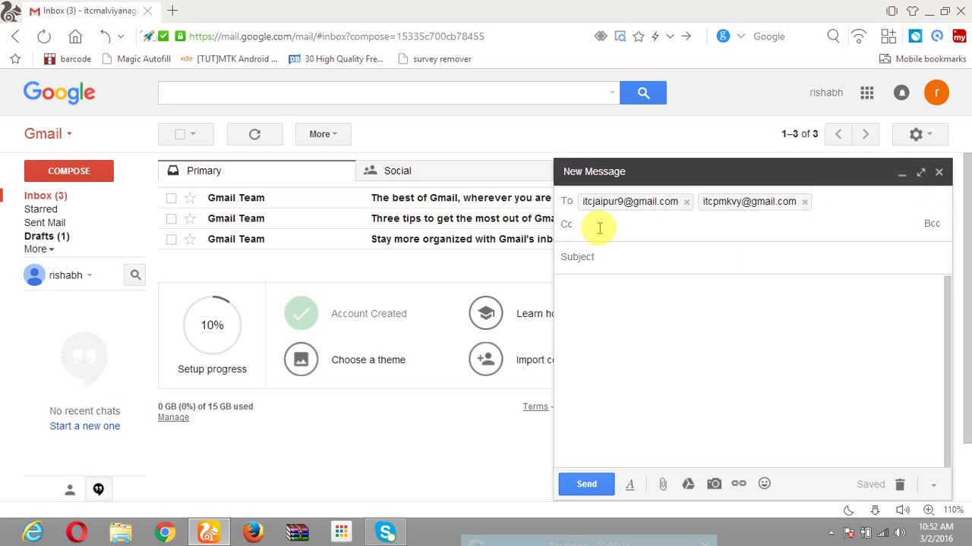
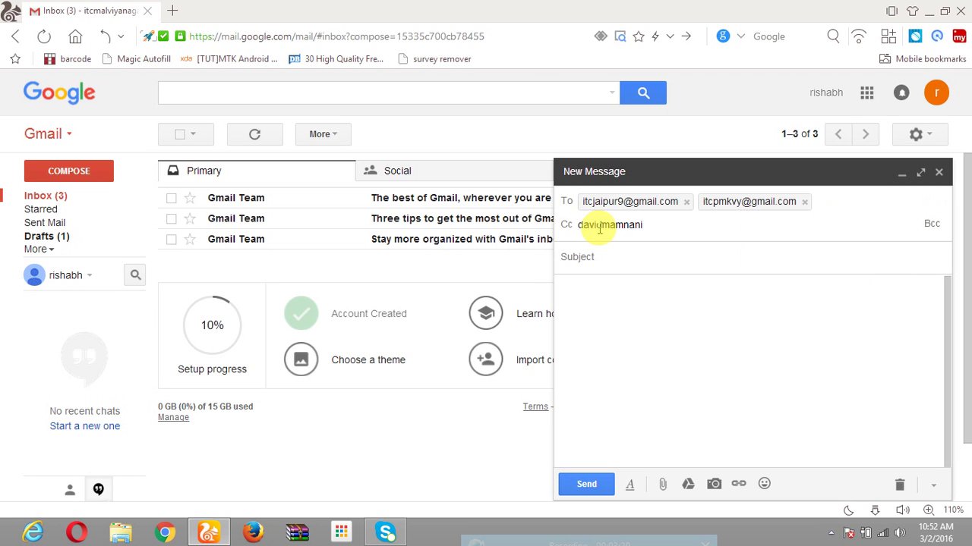
{"action": "key", "text": "Return"}
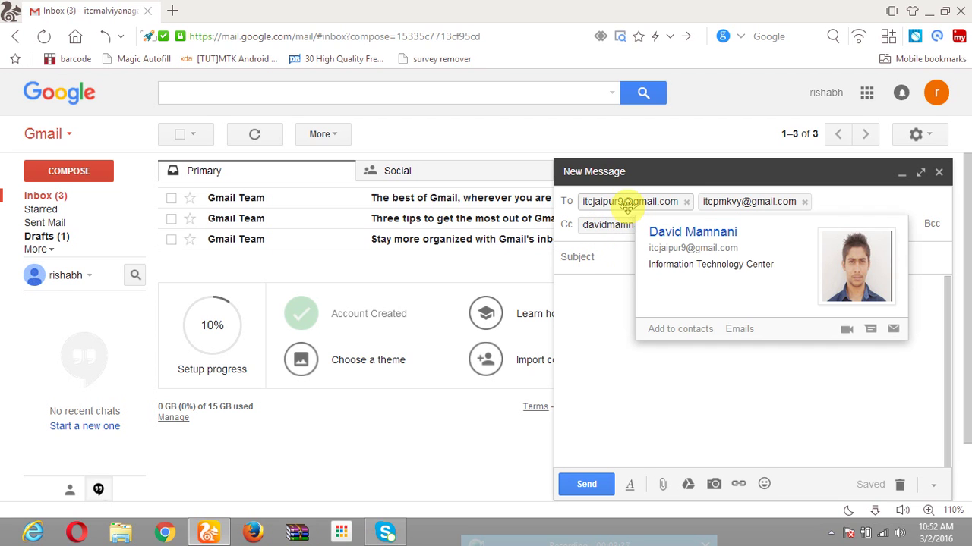
{"action": "mouse_move", "coordinate": [719, 203]}
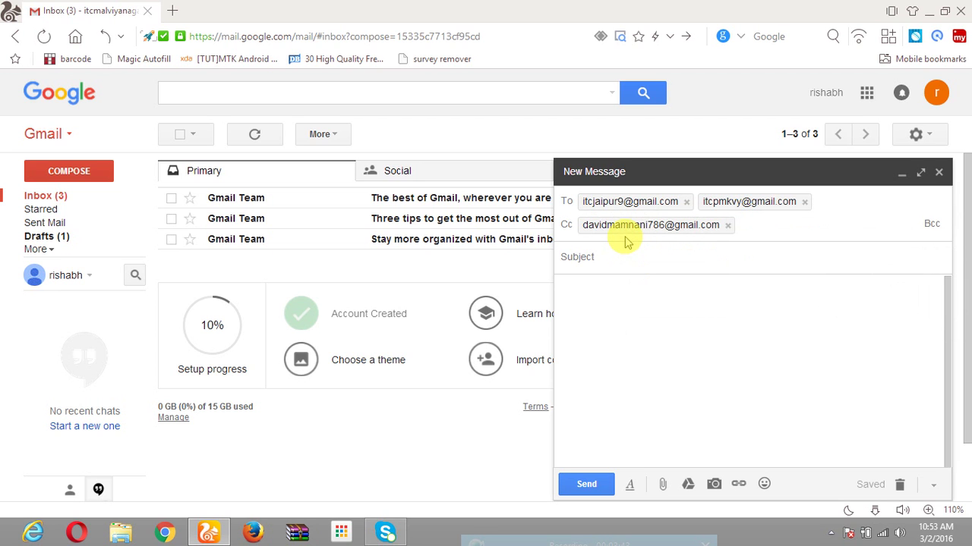
{"action": "mouse_move", "coordinate": [689, 236]}
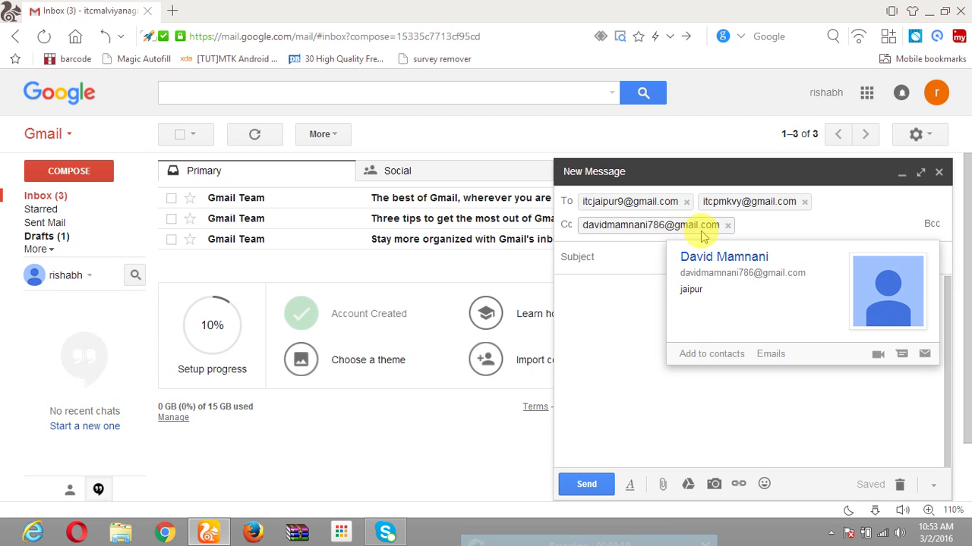
Show the Bcc field and add one recipient's email address as a blind copy.
{"action": "left_click", "coordinate": [932, 224]}
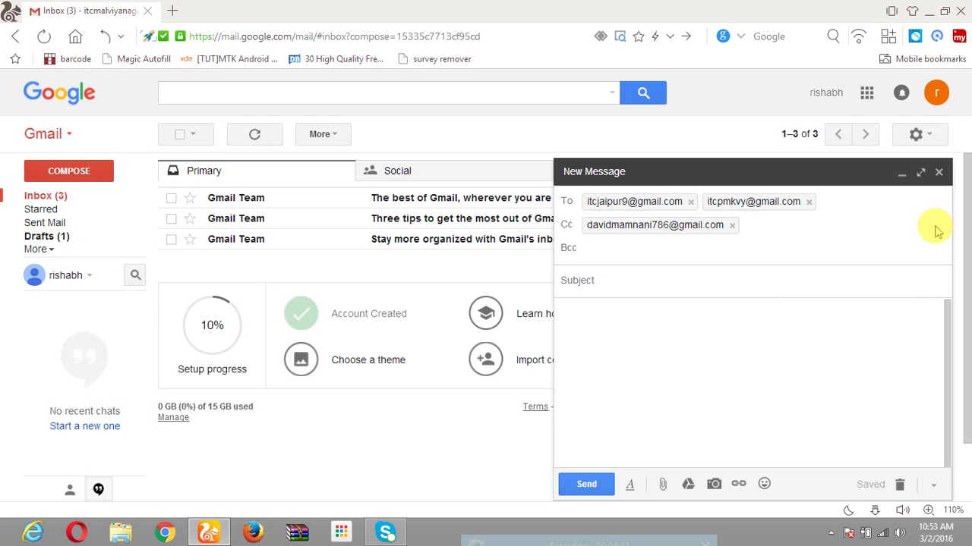
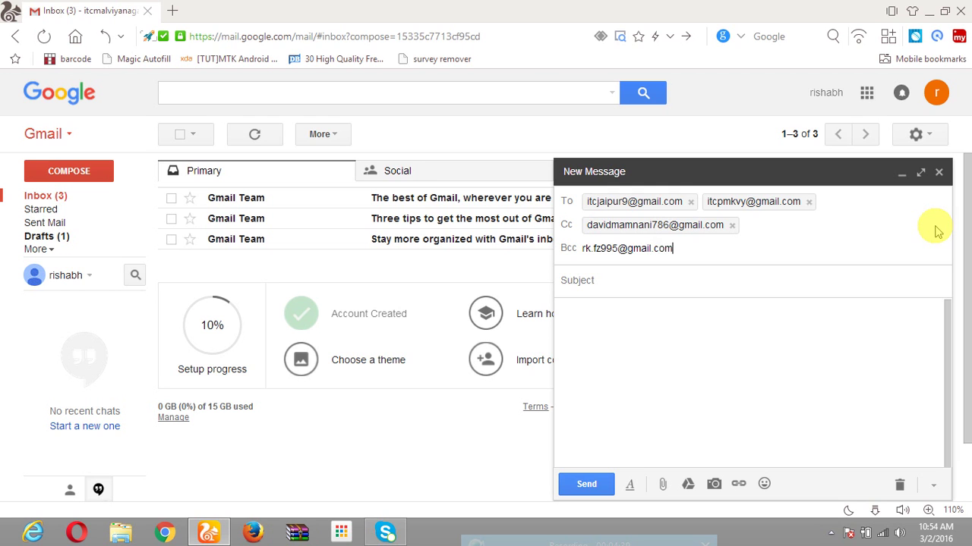
{"action": "key", "text": "Return"}
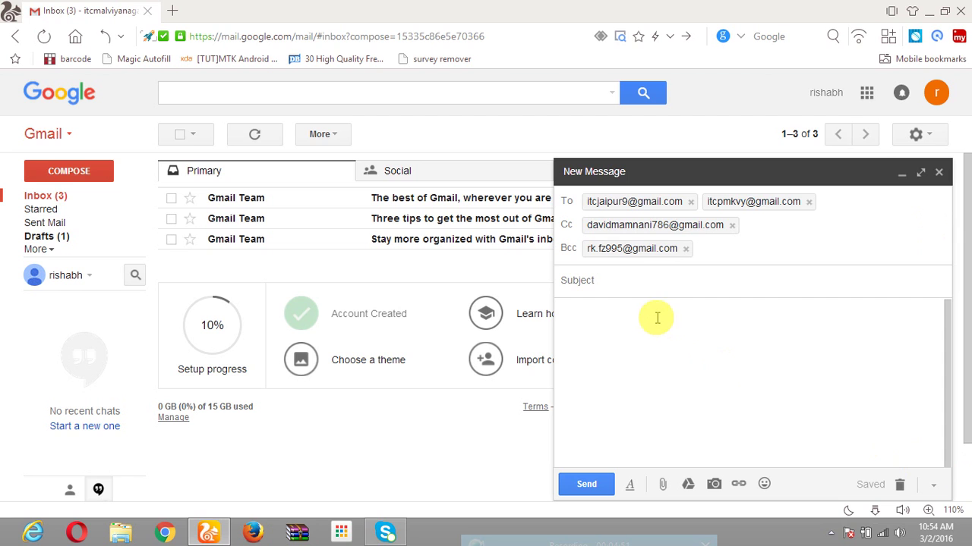
Set the subject to 'exam details' and type a 'hii i am' greeting with the sender's name.
{"action": "left_click", "coordinate": [611, 282]}
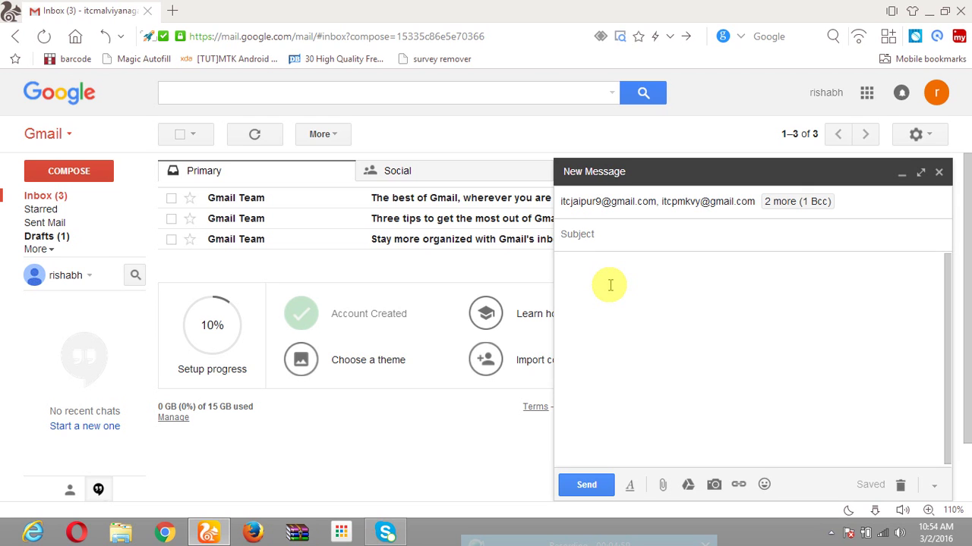
{"action": "type", "text": "exam details"}
{"action": "left_click", "coordinate": [610, 285]}
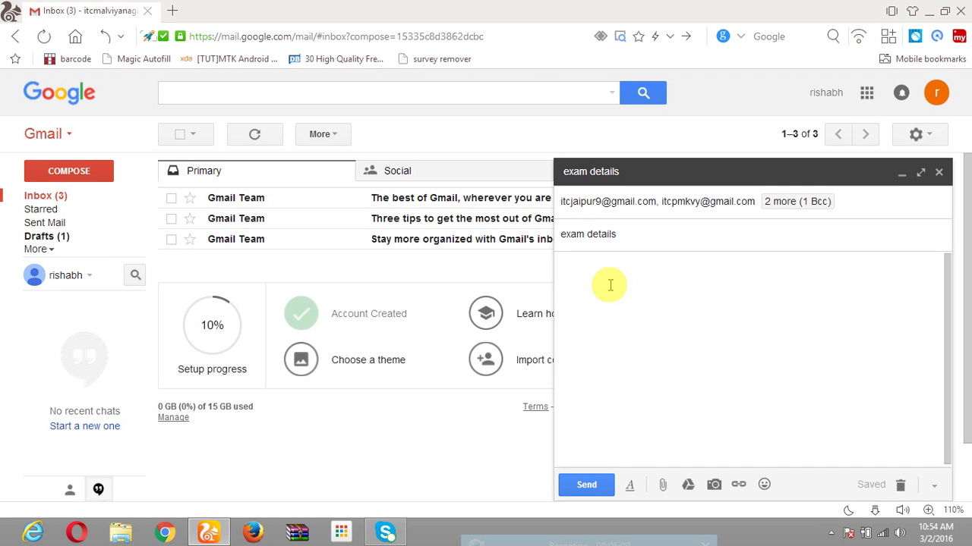
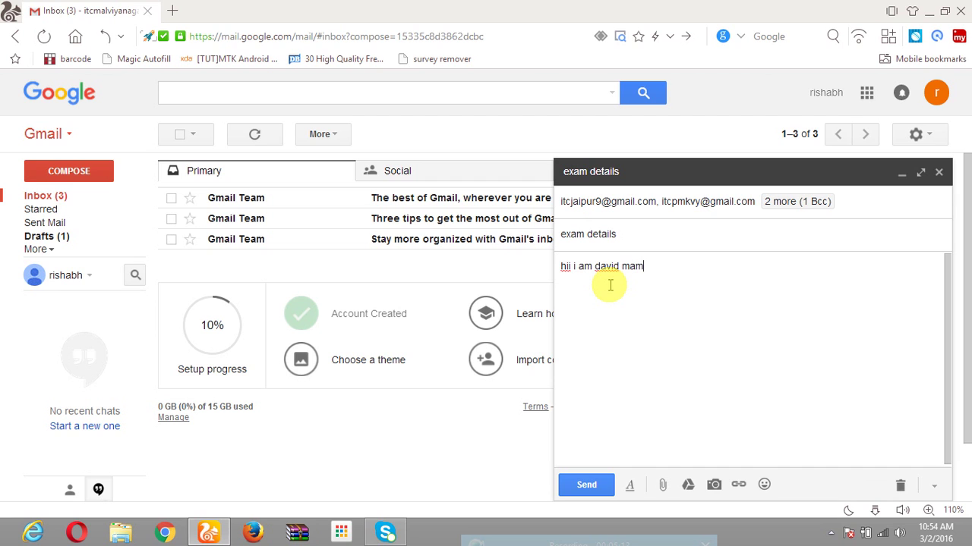
Add a second body line saying the sender will take an exam 'tomaaroowe', fixing typos.
{"action": "key", "text": "Return"}
{"action": "type", "text": "i want to inform "}
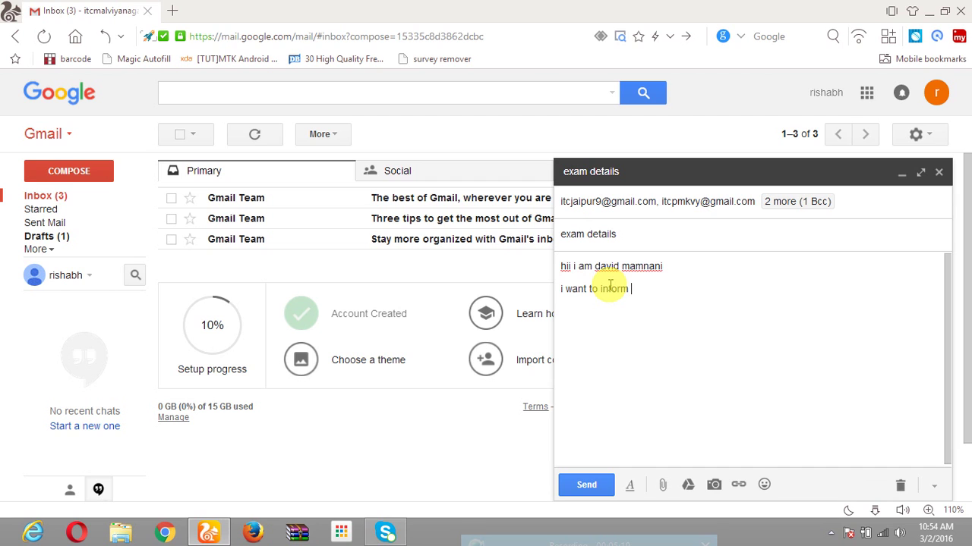
{"action": "type", "text": "you that yesterday "}
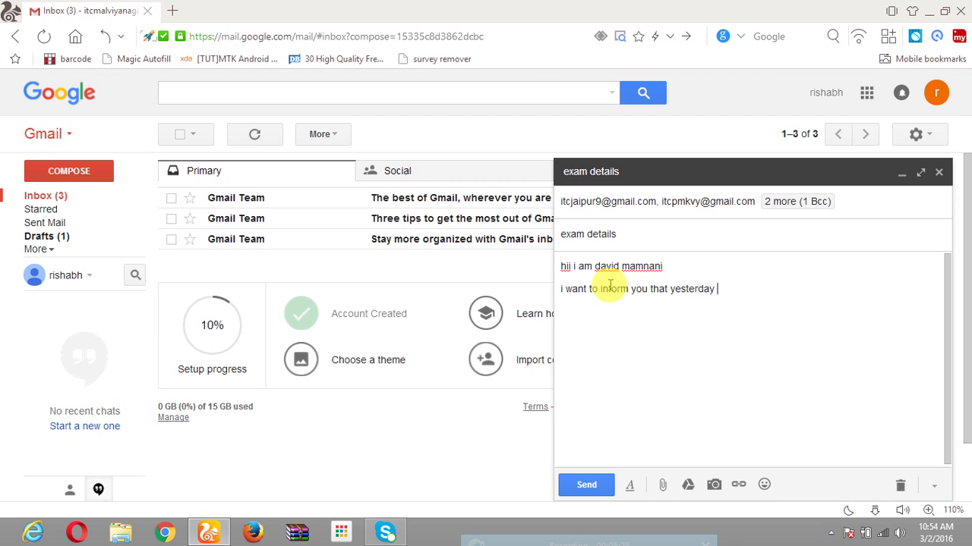
{"action": "type", "text": "i"}
{"action": "key", "text": "BackSpace"}
{"action": "key", "text": "BackSpace"}
{"action": "type", "text": "ani i w"}
{"action": "type", "text": "a"}
{"action": "key", "text": "BackSpace"}
{"action": "key", "text": "BackSpace"}
{"action": "key", "text": "BackSpace"}
{"action": "key", "text": "BackSpace"}
{"action": "key", "text": "BackSpace"}
{"action": "key", "text": "BackSpace"}
{"action": "key", "text": "BackSpace"}
{"action": "key", "text": "BackSpace"}
{"action": "key", "text": "BackSpace"}
{"action": "key", "text": "BackSpace"}
{"action": "key", "text": "BackSpace"}
{"action": "key", "text": "BackSpace"}
{"action": "key", "text": "BackSpace"}
{"action": "key", "text": "BackSpace"}
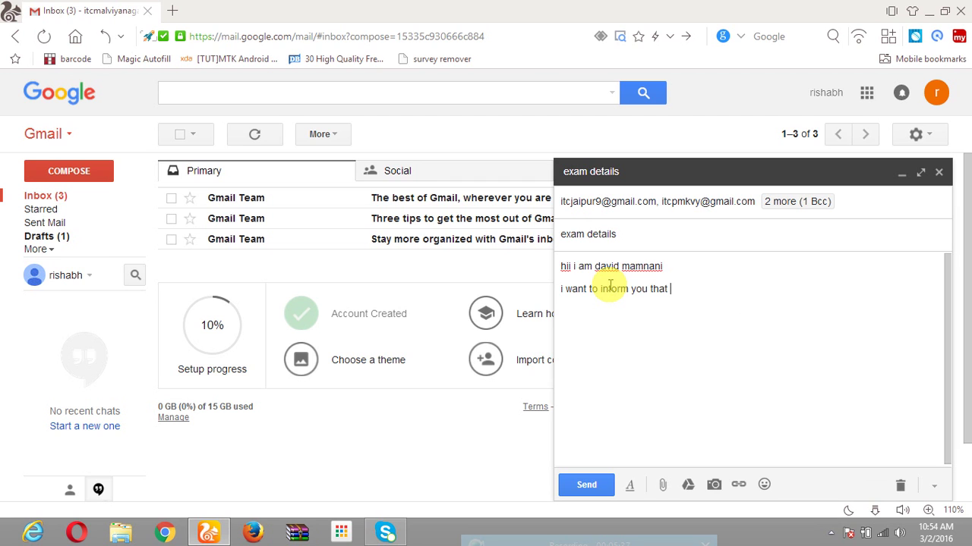
{"action": "type", "text": "tomaaroowe i will"}
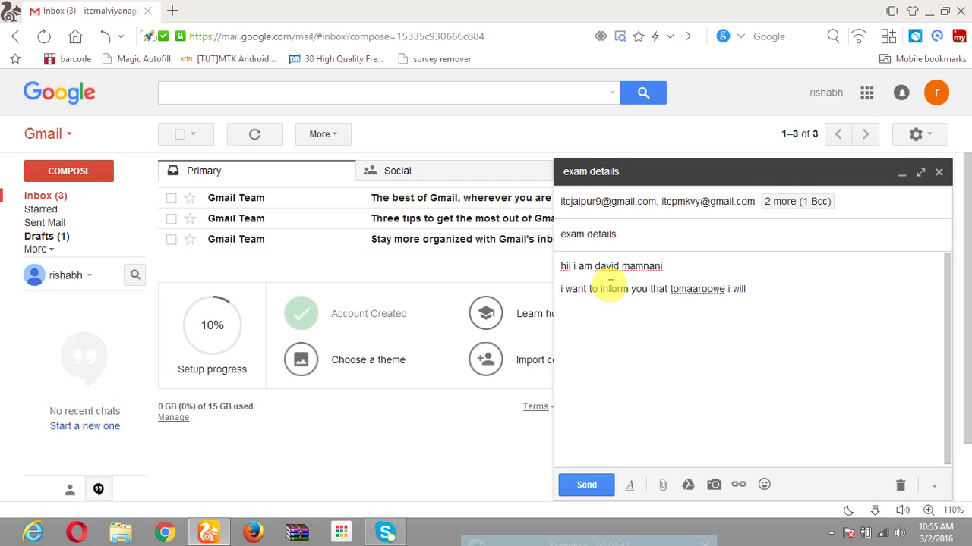
{"action": "type", "text": " take a "}
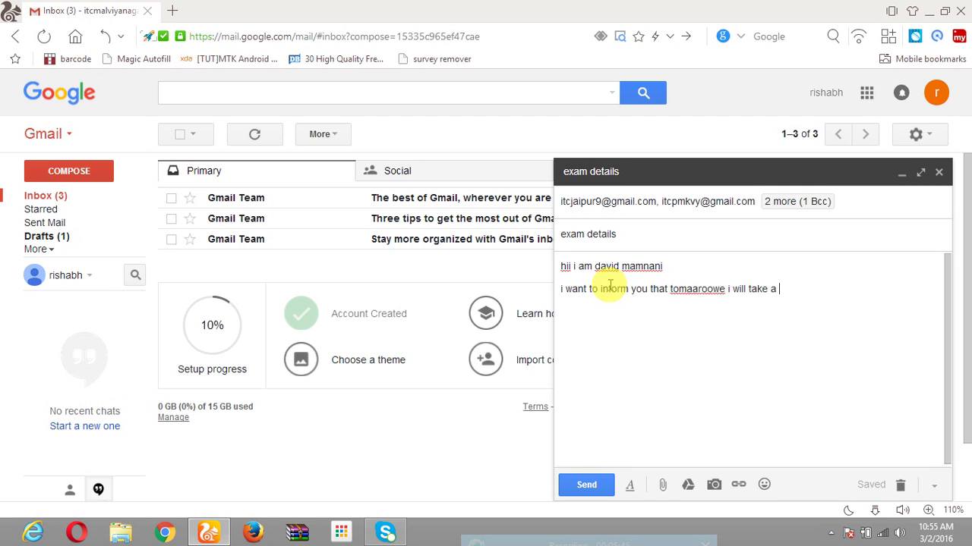
{"action": "type", "text": "exam "}
{"action": "type", "text": "subje s"}
{"action": "key", "text": "BackSpace"}
{"action": "key", "text": "BackSpace"}
{"action": "key", "text": "BackSpace"}
{"action": "key", "text": "BackSpace"}
{"action": "key", "text": "BackSpace"}
{"action": "key", "text": "BackSpace"}
{"action": "key", "text": "BackSpace"}
{"action": "type", "text": "."}
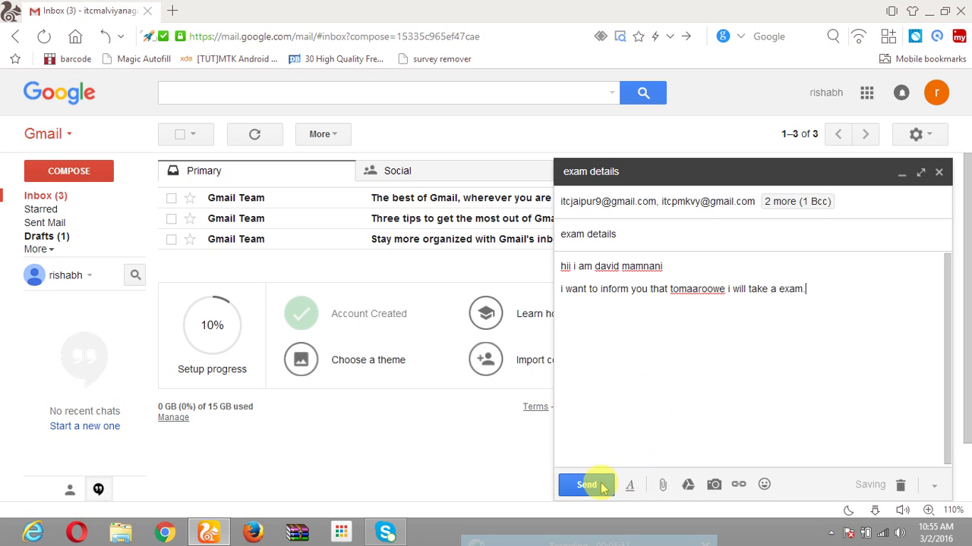
Correct the misspelled word to 'tomorrow' using the spelling suggestions.
{"action": "right_click", "coordinate": [698, 287]}
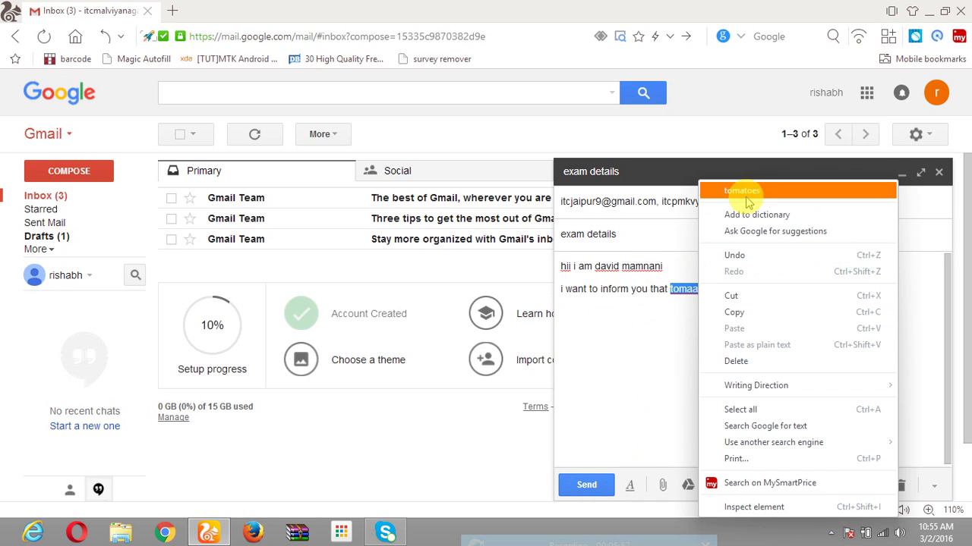
{"action": "left_click", "coordinate": [688, 287]}
{"action": "left_click", "coordinate": [708, 289]}
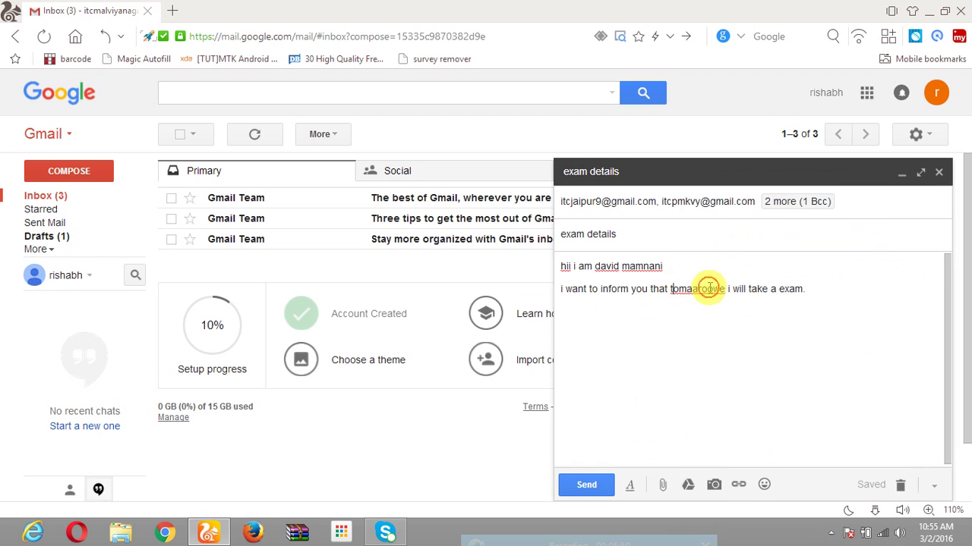
{"action": "key", "text": "BackSpace"}
{"action": "key", "text": "BackSpace"}
{"action": "key", "text": "BackSpace"}
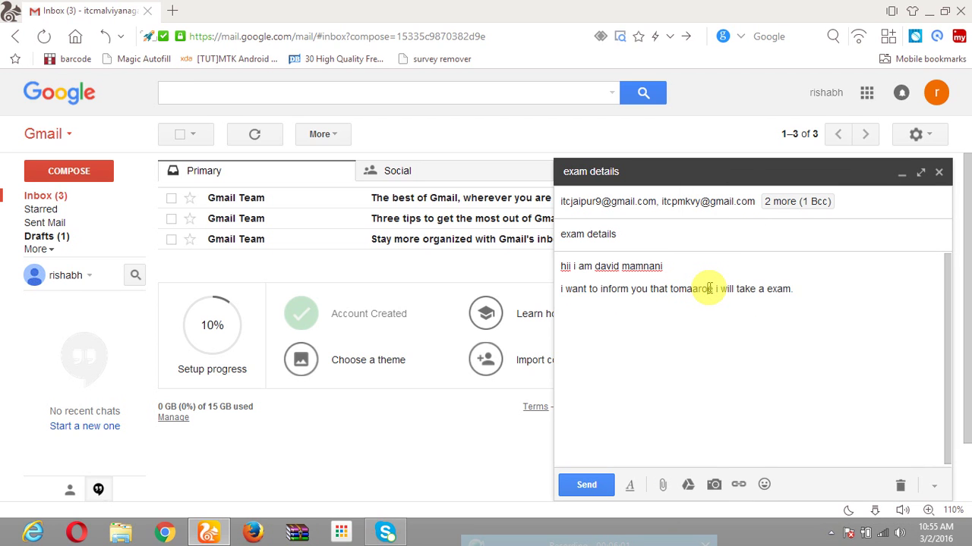
{"action": "type", "text": "r"}
{"action": "type", "text": "o"}
{"action": "key", "text": "Delete"}
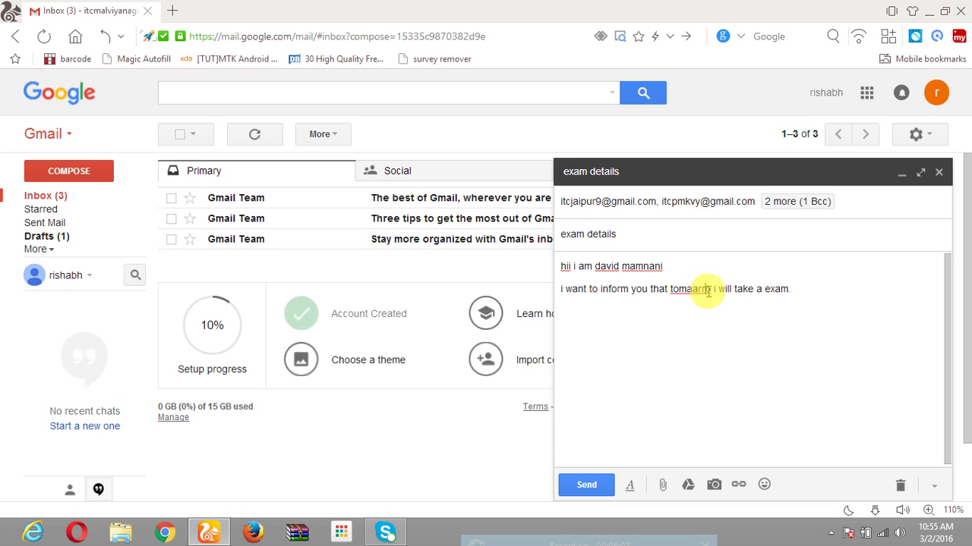
{"action": "right_click", "coordinate": [694, 290]}
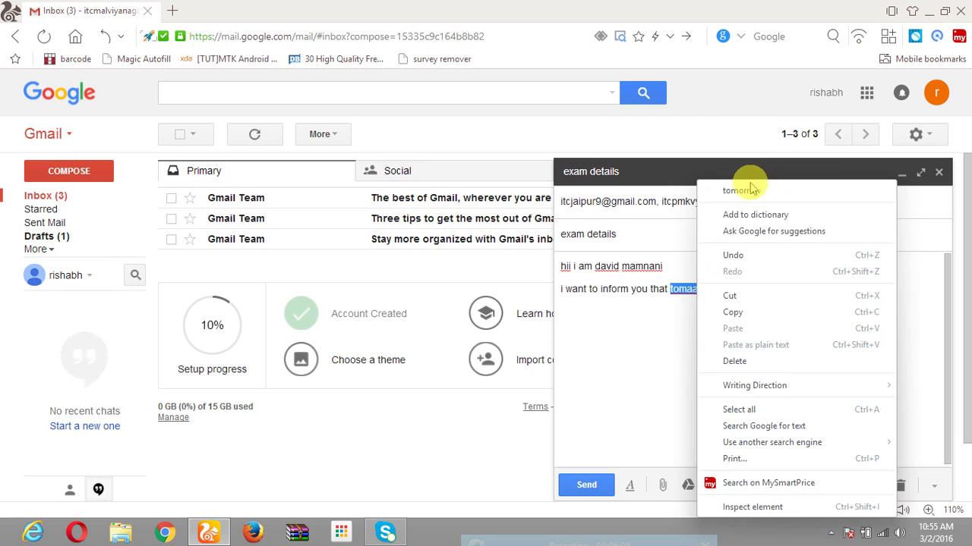
{"action": "left_click", "coordinate": [744, 190]}
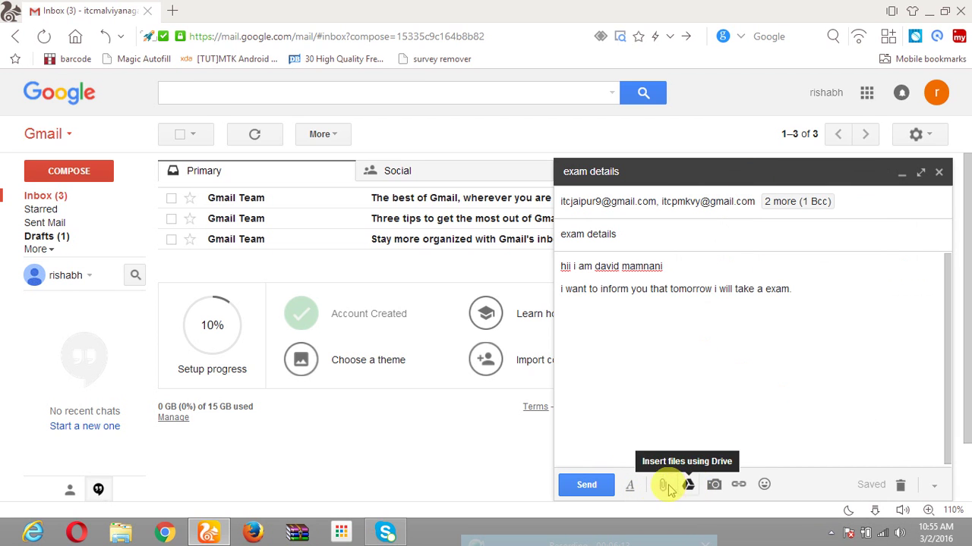
Insert two emojis, including the halo emoji, just before 'tomorrow'.
{"action": "left_click", "coordinate": [764, 484]}
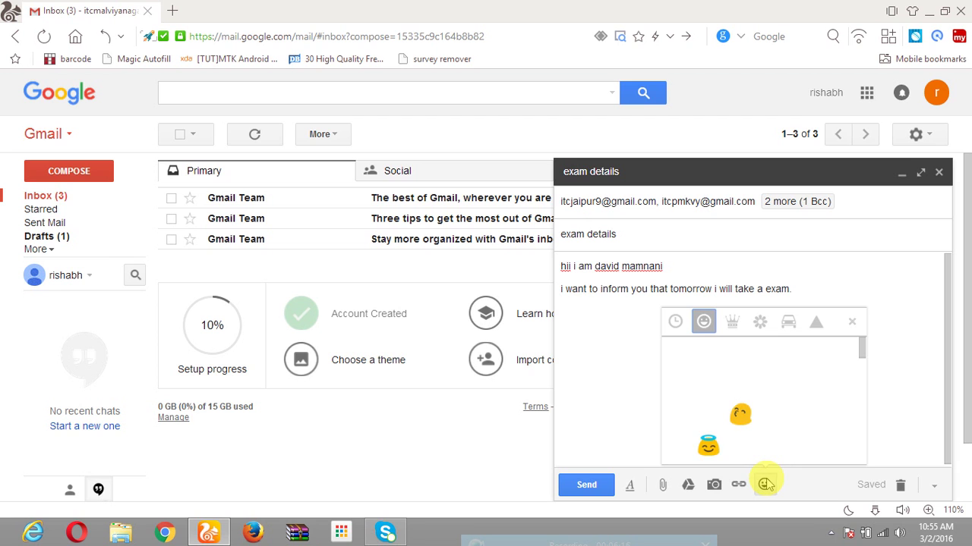
{"action": "left_click", "coordinate": [708, 448]}
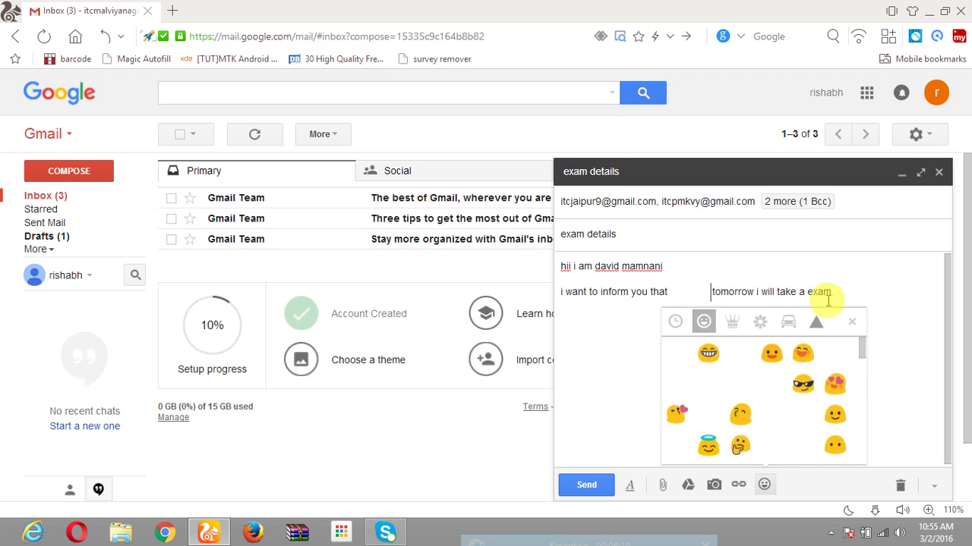
{"action": "left_click", "coordinate": [868, 280]}
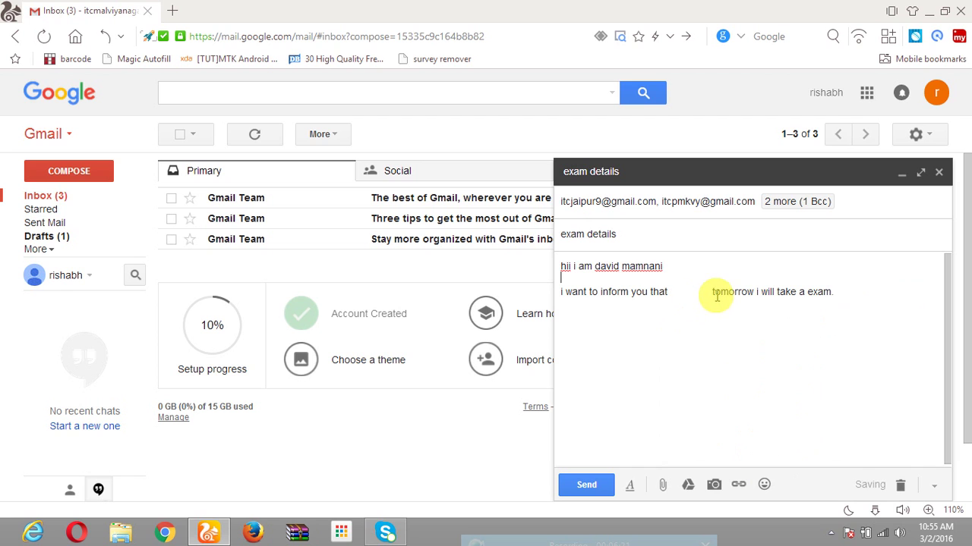
{"action": "left_click_drag", "start_coordinate": [716, 296], "coordinate": [679, 293]}
{"action": "left_click", "coordinate": [718, 346]}
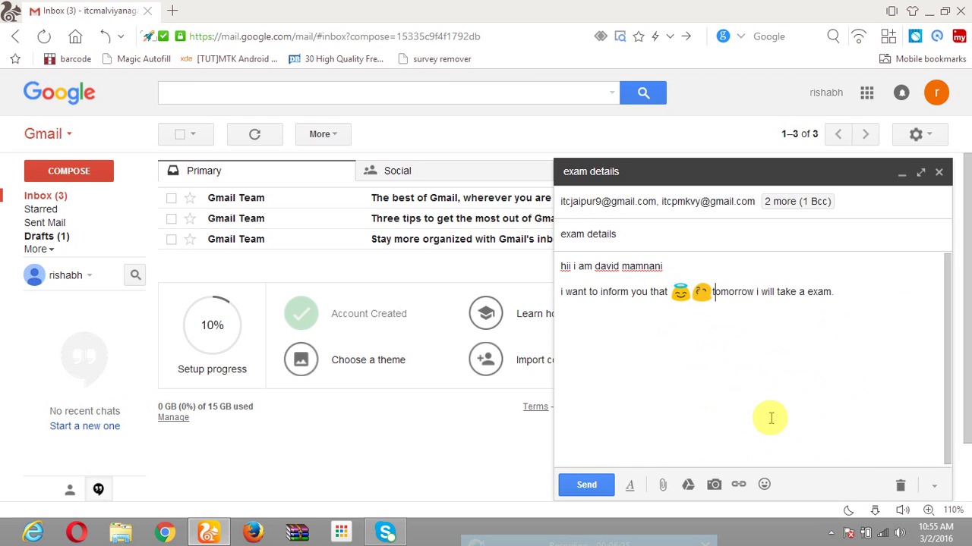
{"action": "left_click", "coordinate": [740, 487]}
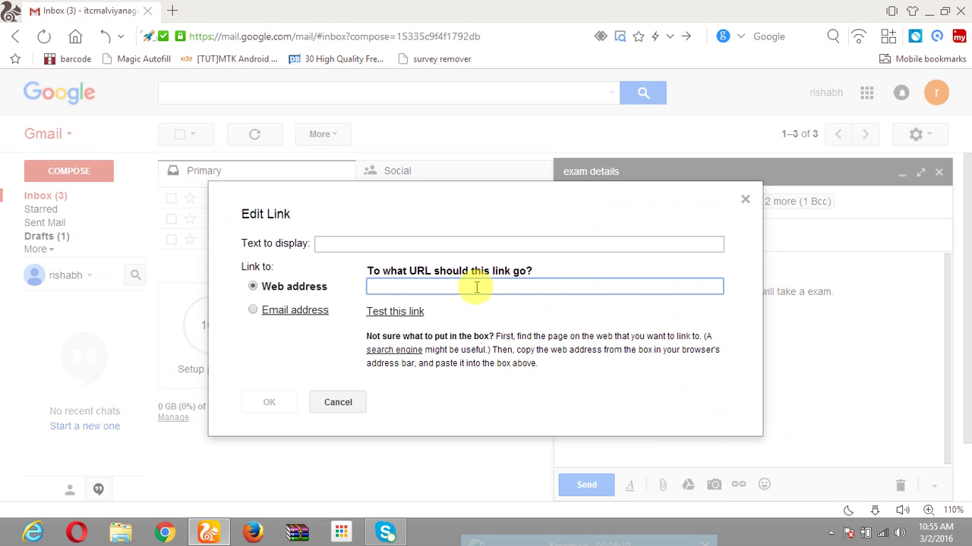
Insert a link displaying the sender's name that points to itcjaipur.com.
{"action": "left_click", "coordinate": [395, 241]}
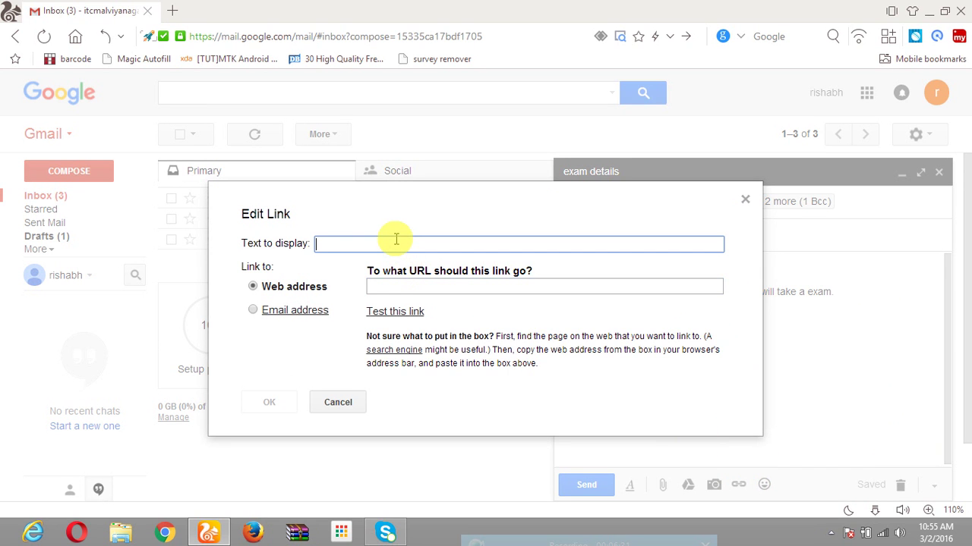
{"action": "key", "text": "Tab"}
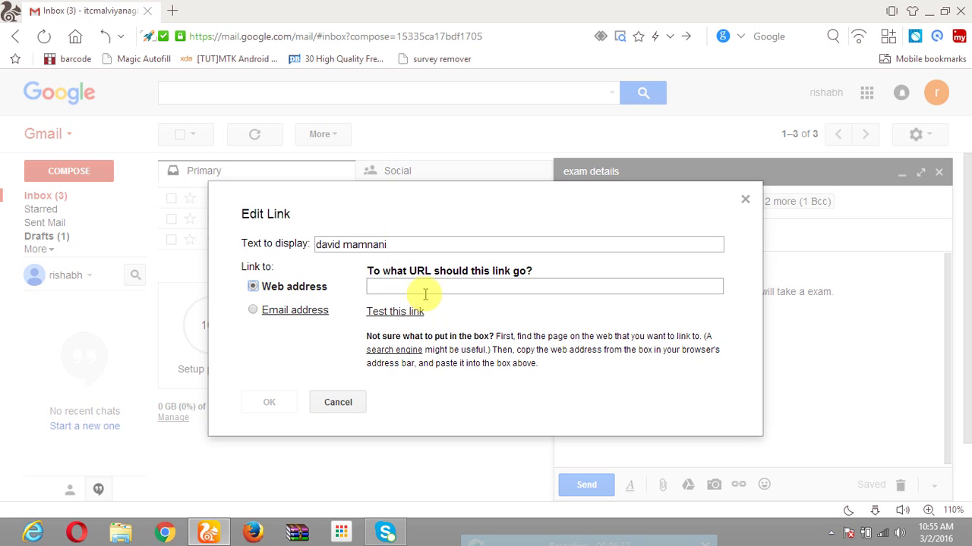
{"action": "left_click", "coordinate": [425, 292]}
{"action": "type", "text": "itcj"}
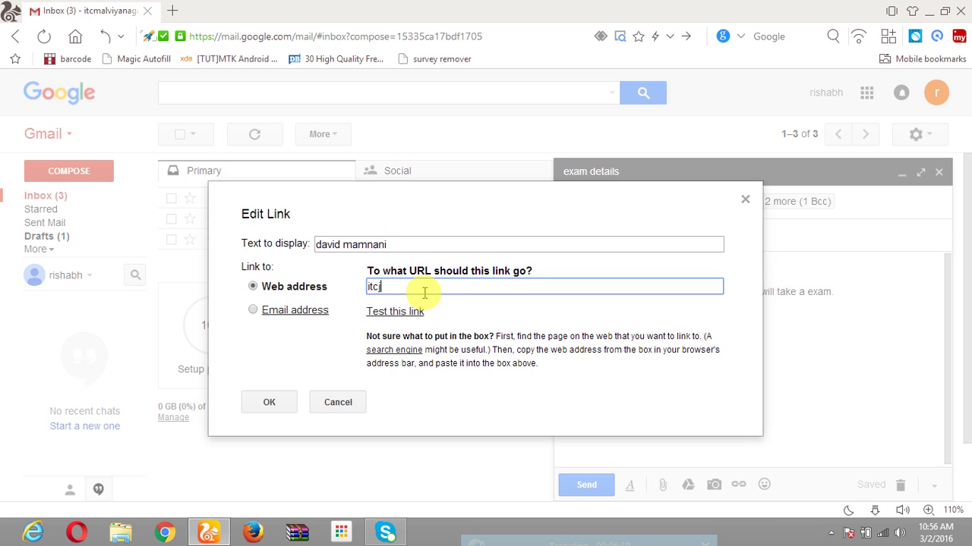
{"action": "type", "text": "aipur.com"}
{"action": "left_click", "coordinate": [270, 404]}
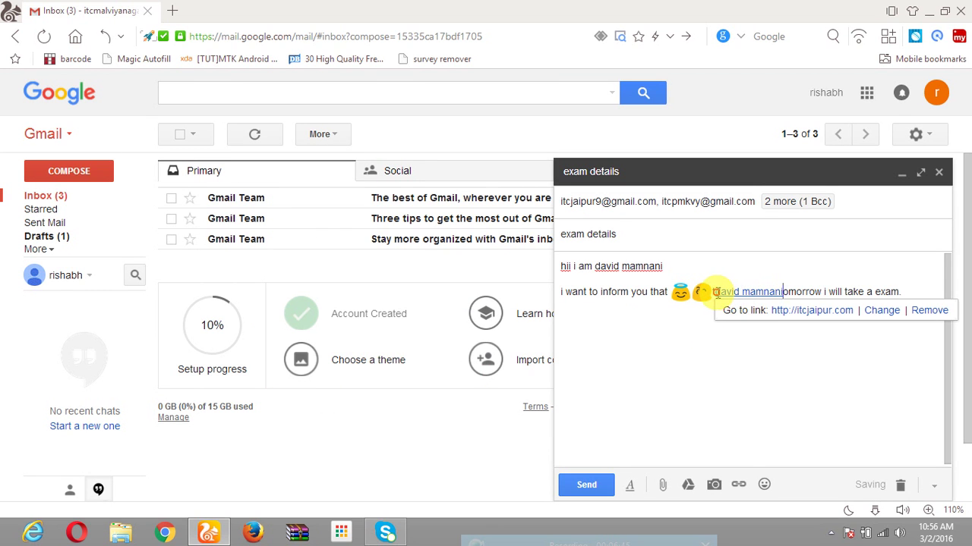
Remove the stray 't' beside the link and confirm it points to itcjaipur.com.
{"action": "left_click", "coordinate": [713, 292]}
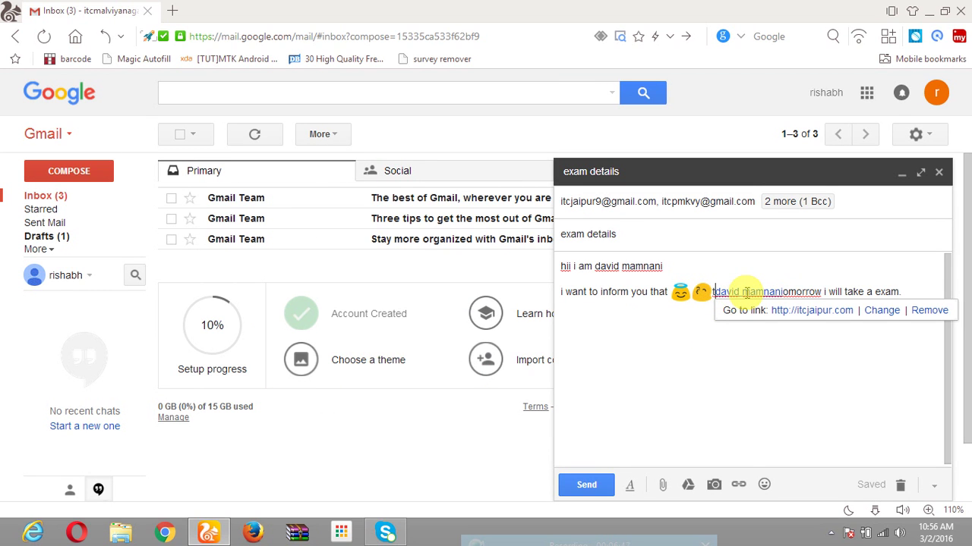
{"action": "key", "text": "Delete"}
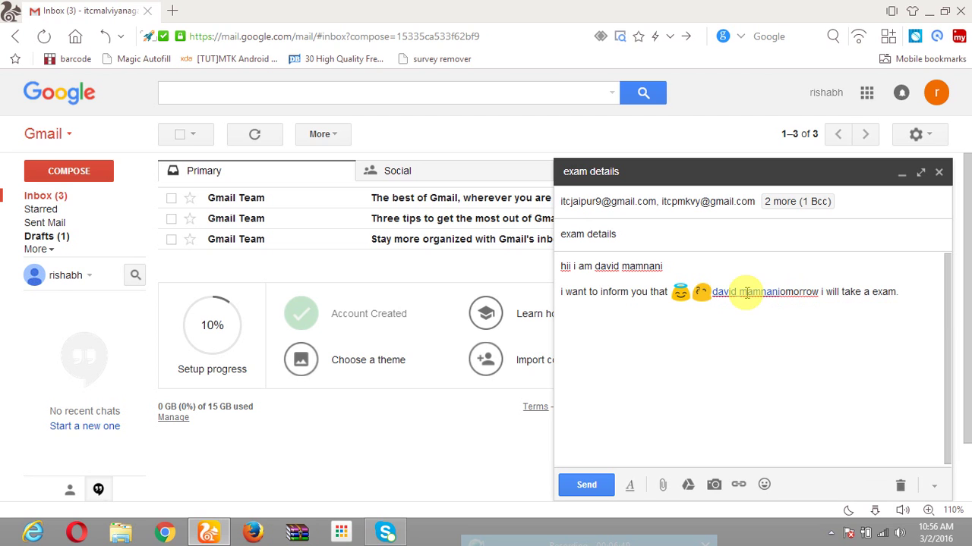
{"action": "key", "text": "Right"}
{"action": "key", "text": "Right"}
{"action": "key", "text": "Right"}
{"action": "key", "text": "Right"}
{"action": "key", "text": "Right"}
{"action": "key", "text": "Right"}
{"action": "type", "text": "t"}
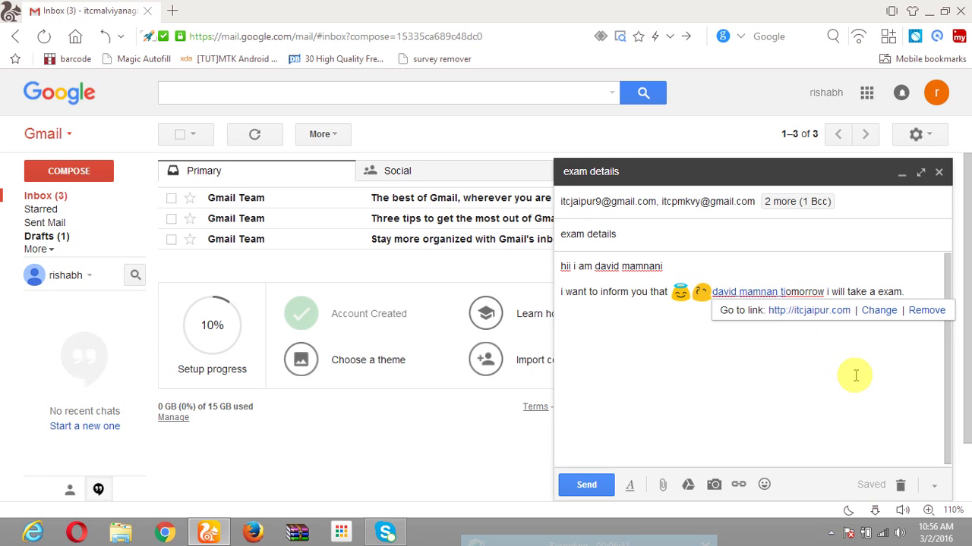
{"action": "left_click", "coordinate": [854, 375]}
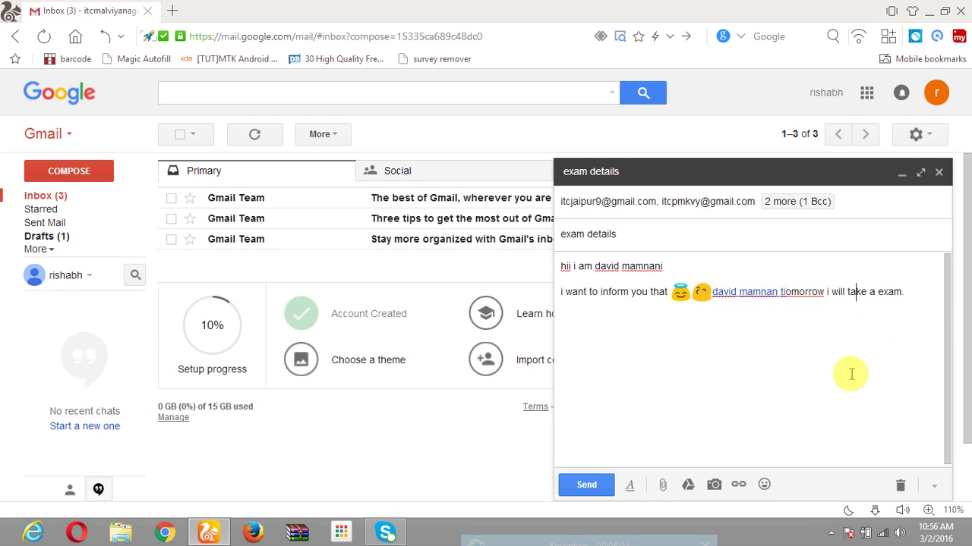
{"action": "left_click", "coordinate": [748, 294]}
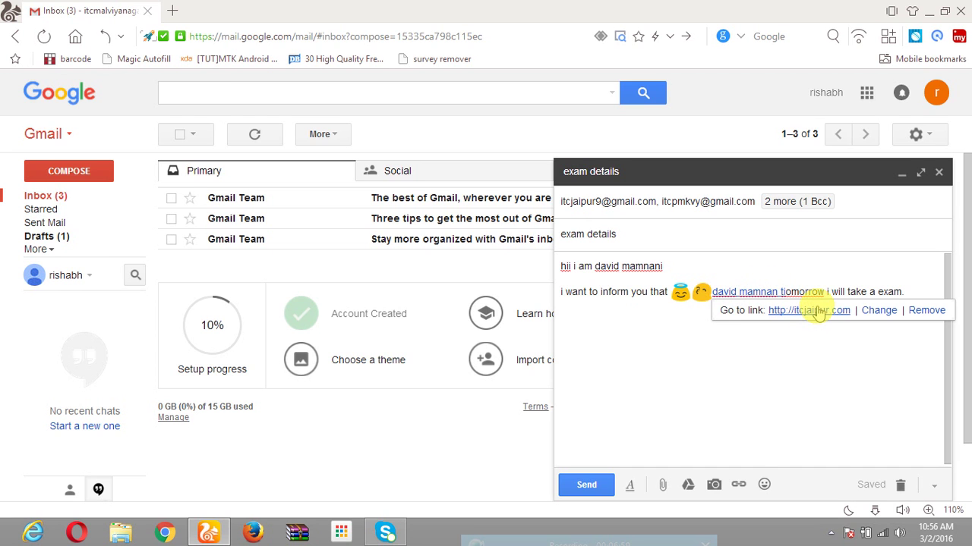
{"action": "left_click", "coordinate": [741, 376]}
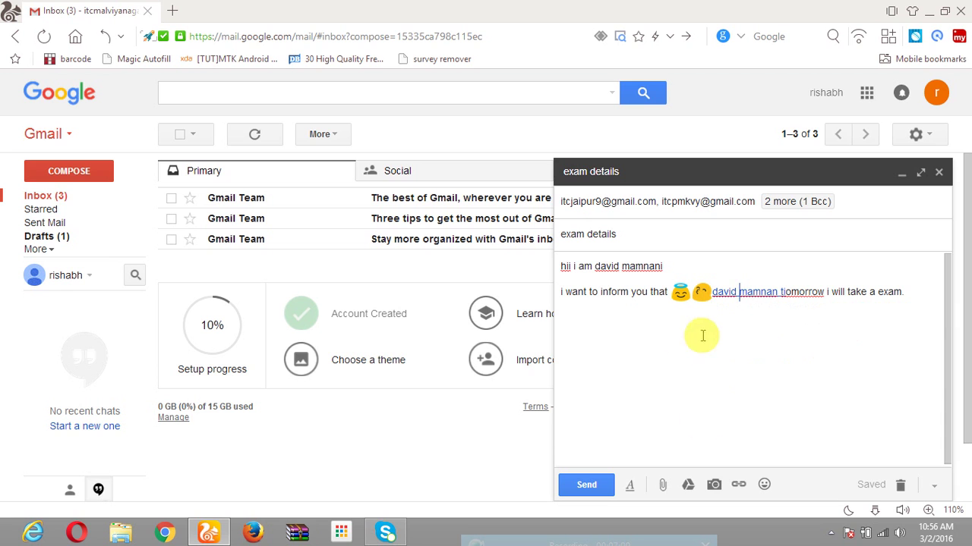
Insert can-stock-photo_csp2274855 from the Desktop as an inline photo in the body.
{"action": "left_click", "coordinate": [714, 490]}
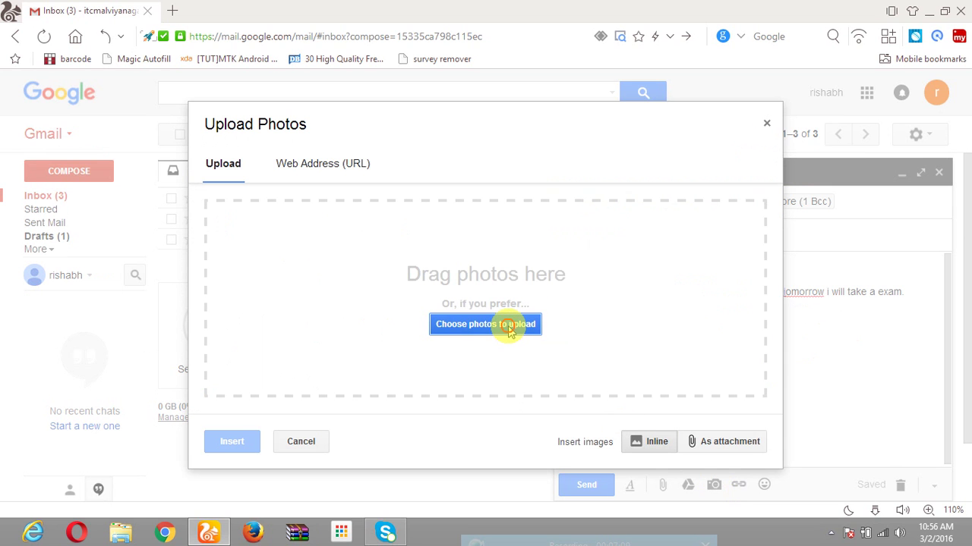
{"action": "left_click", "coordinate": [504, 326]}
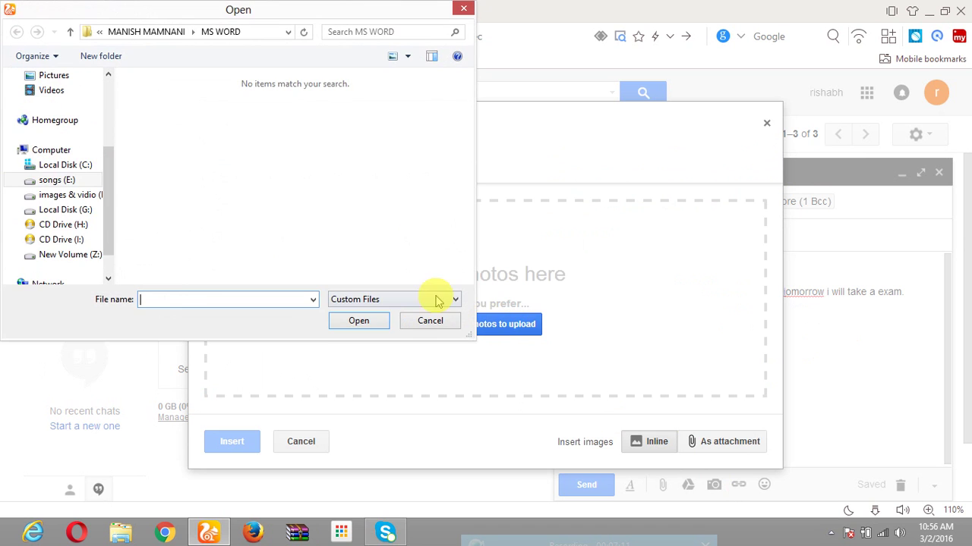
{"action": "left_click_drag", "start_coordinate": [104, 162], "coordinate": [102, 88]}
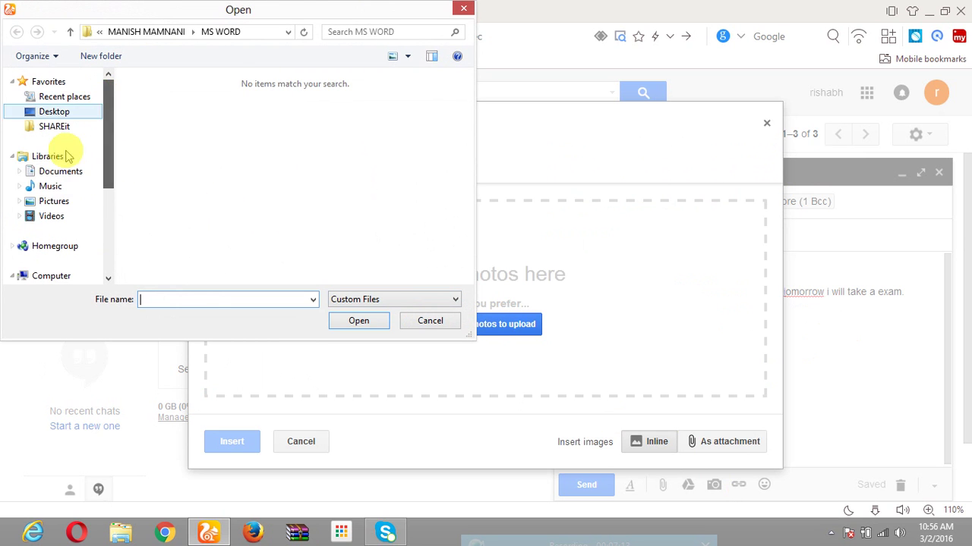
{"action": "left_click", "coordinate": [50, 113]}
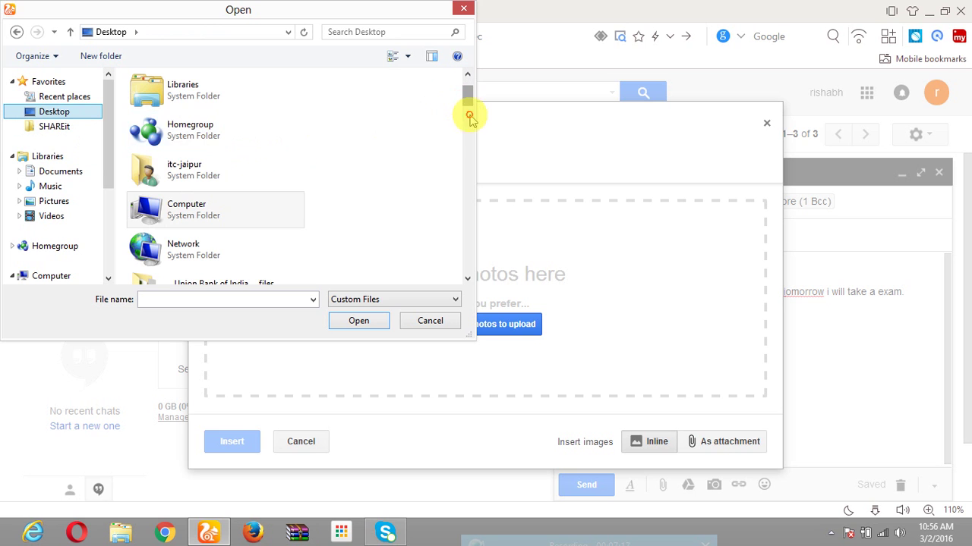
{"action": "left_click_drag", "start_coordinate": [471, 114], "coordinate": [472, 241]}
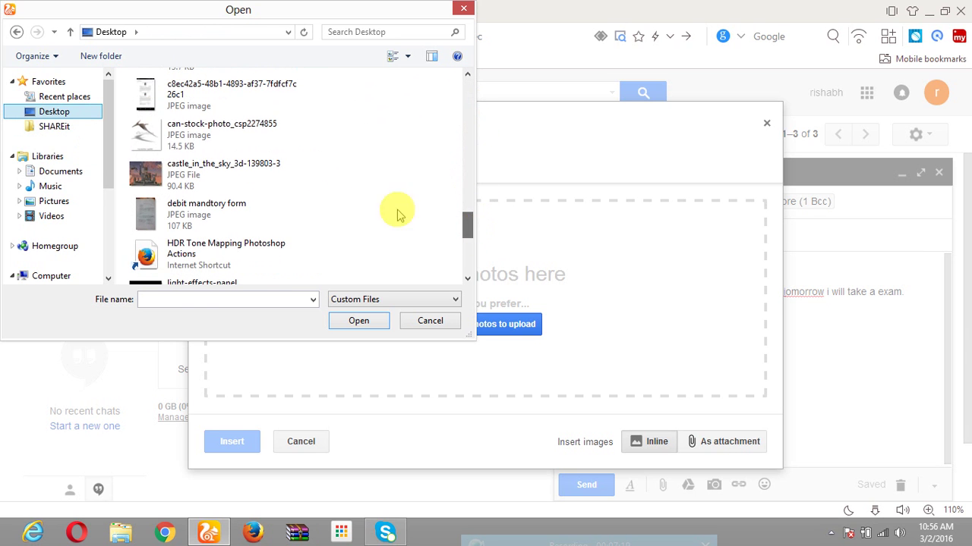
{"action": "double_click", "coordinate": [261, 137]}
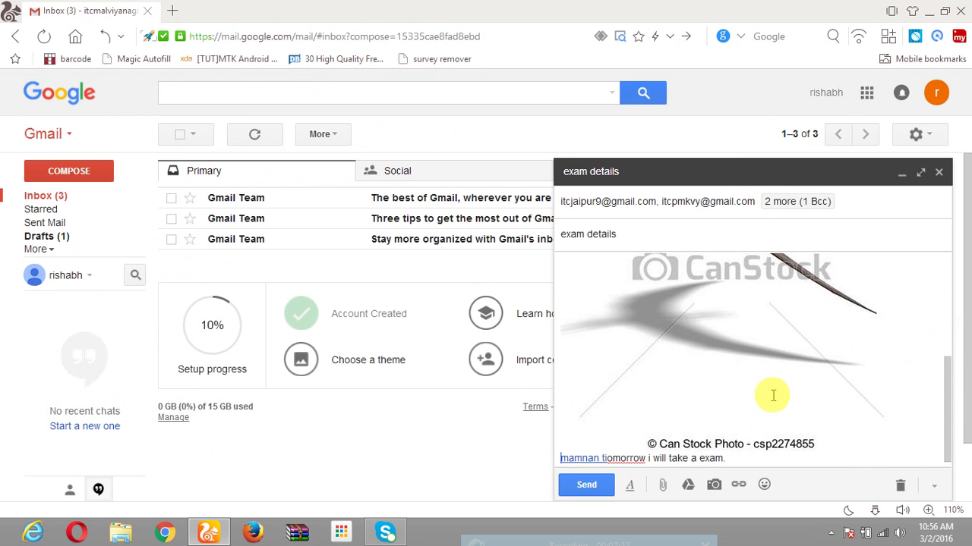
Shrink the inserted pterodactyl photo to a small thumbnail by dragging its corner.
{"action": "left_click", "coordinate": [769, 397]}
{"action": "left_click_drag", "start_coordinate": [898, 453], "coordinate": [744, 297]}
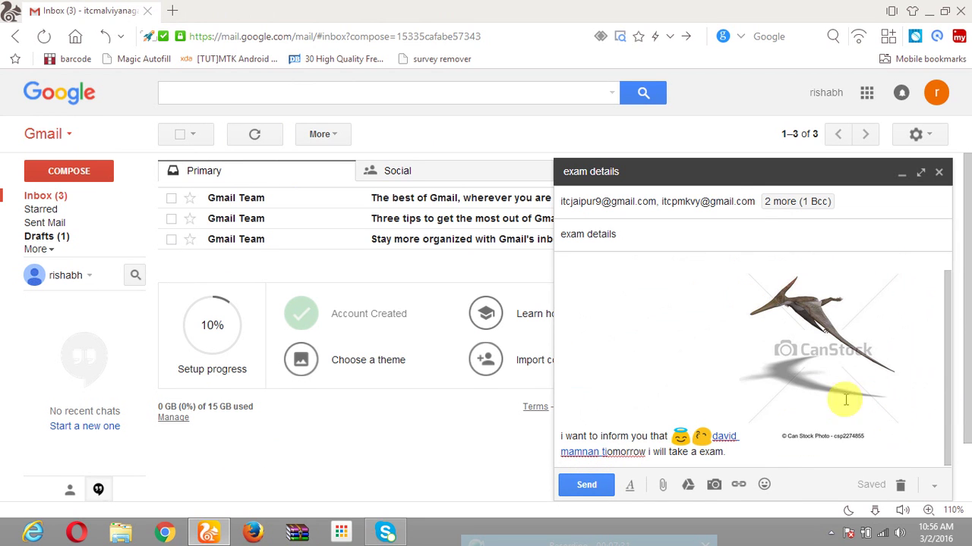
{"action": "left_click", "coordinate": [743, 362]}
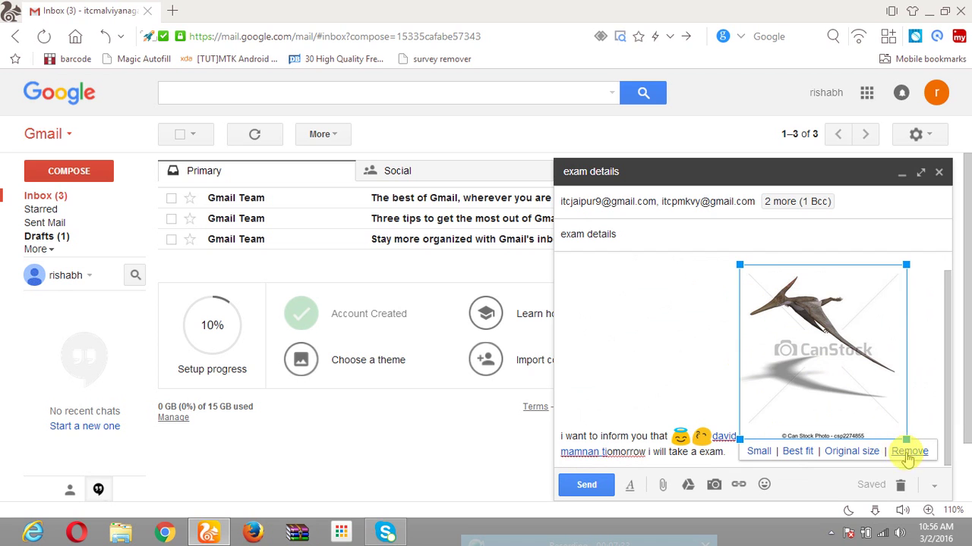
{"action": "left_click_drag", "start_coordinate": [905, 439], "coordinate": [748, 304]}
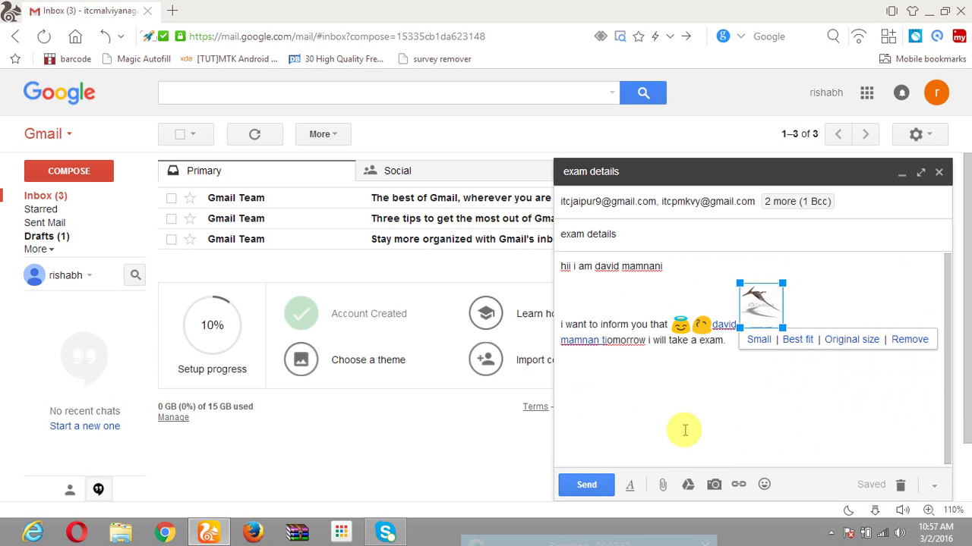
{"action": "left_click", "coordinate": [684, 406]}
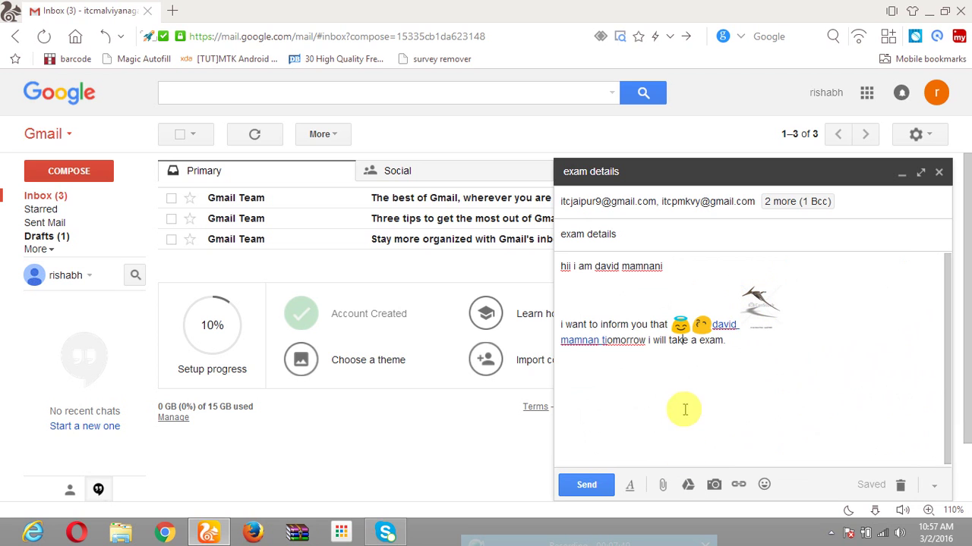
{"action": "left_click", "coordinate": [689, 483]}
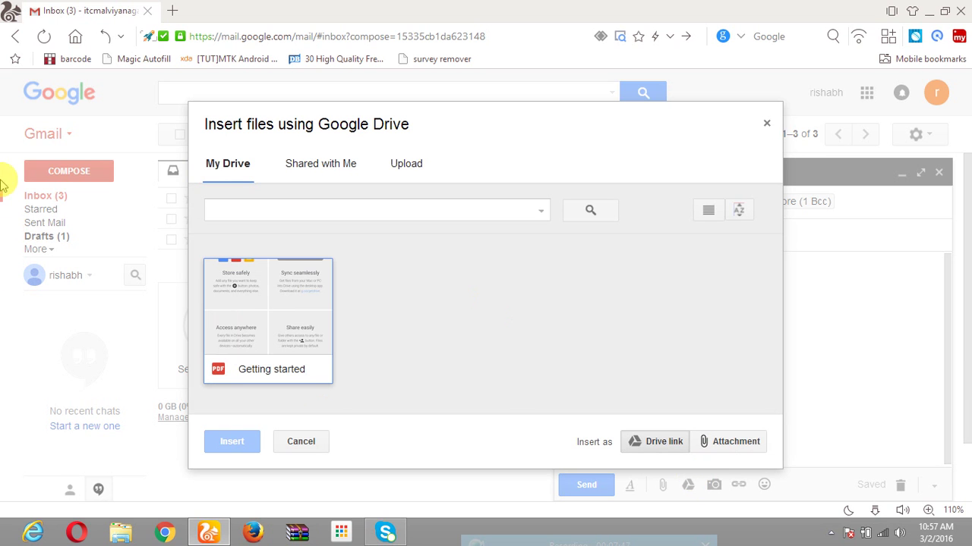
{"action": "left_click", "coordinate": [303, 170]}
{"action": "left_click", "coordinate": [403, 159]}
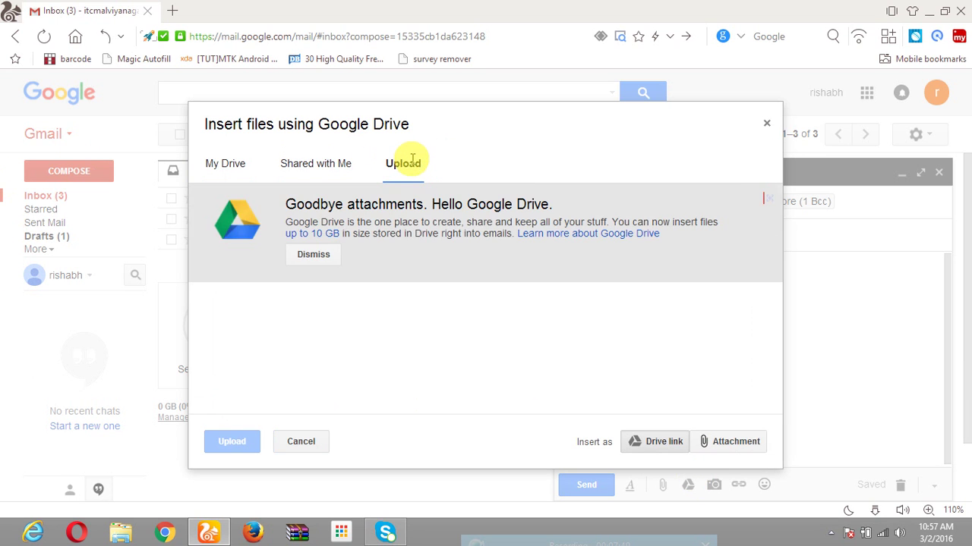
{"action": "left_click", "coordinate": [341, 176]}
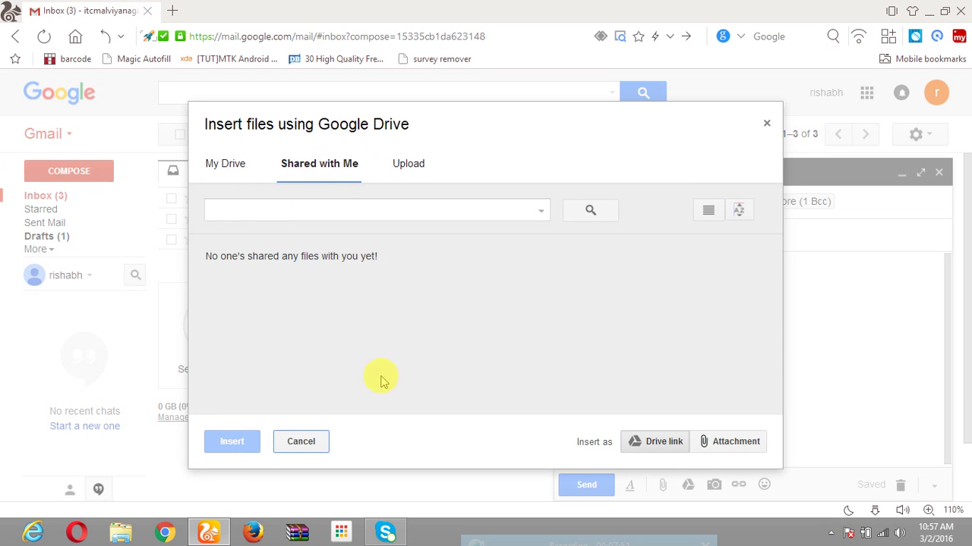
{"action": "left_click", "coordinate": [207, 166]}
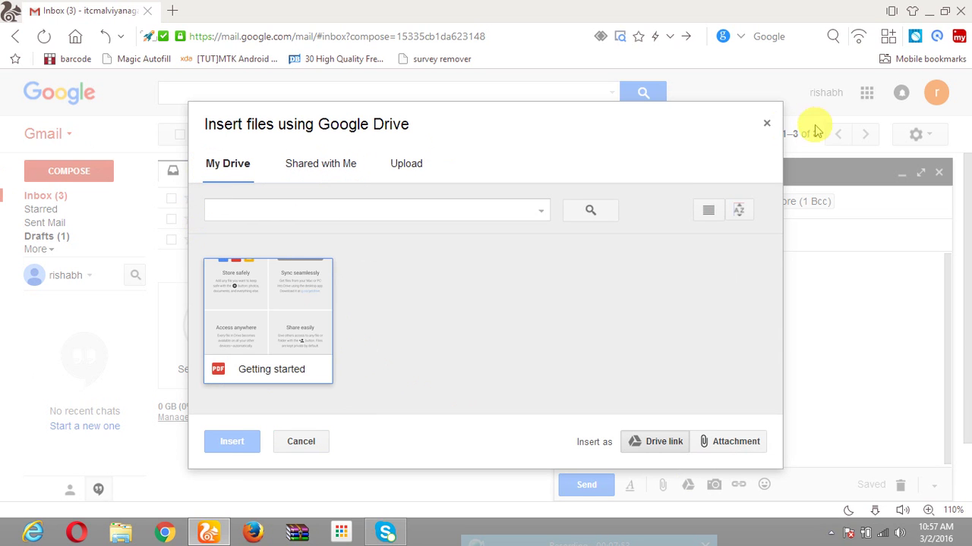
{"action": "left_click", "coordinate": [765, 123]}
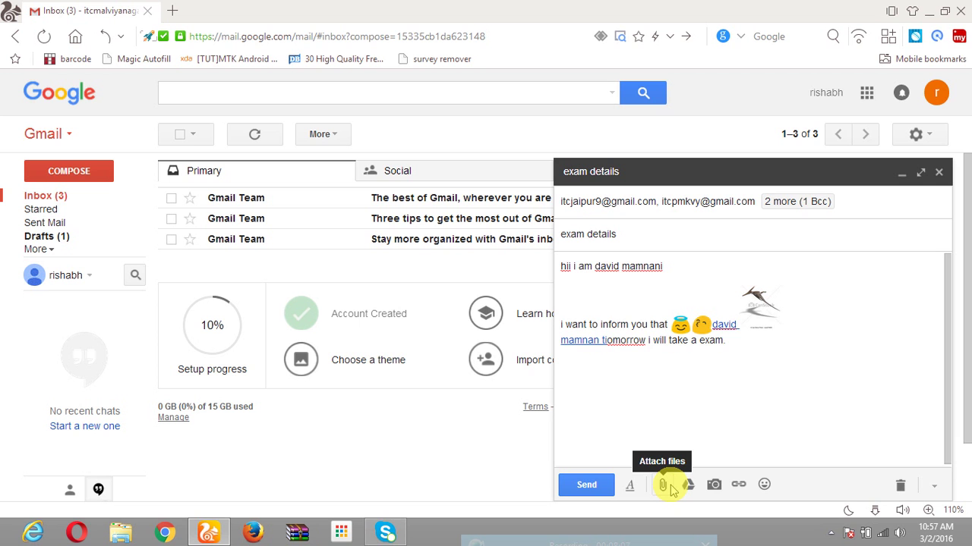
Attach the Desktop file 01.docx to the exam details email and send it.
{"action": "left_click", "coordinate": [663, 485]}
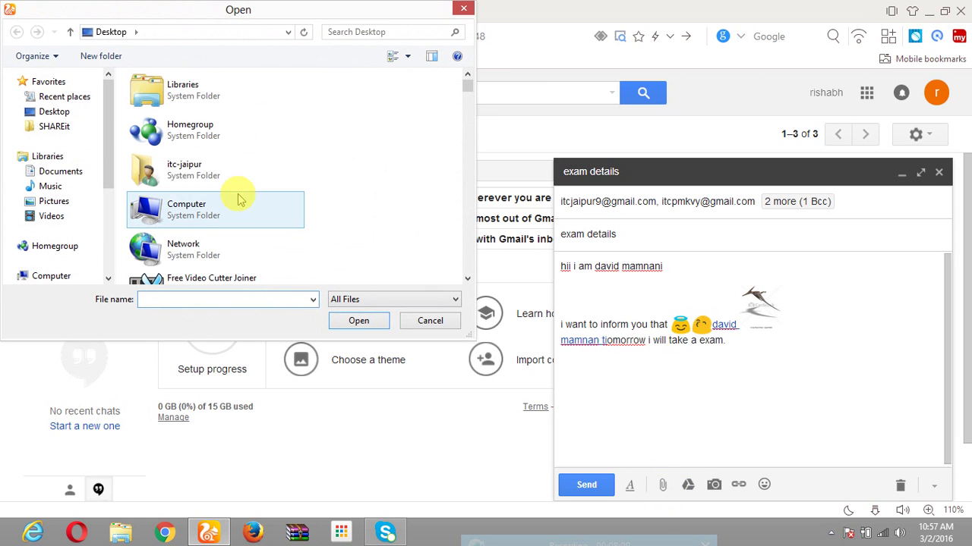
{"action": "left_click_drag", "start_coordinate": [466, 83], "coordinate": [468, 126]}
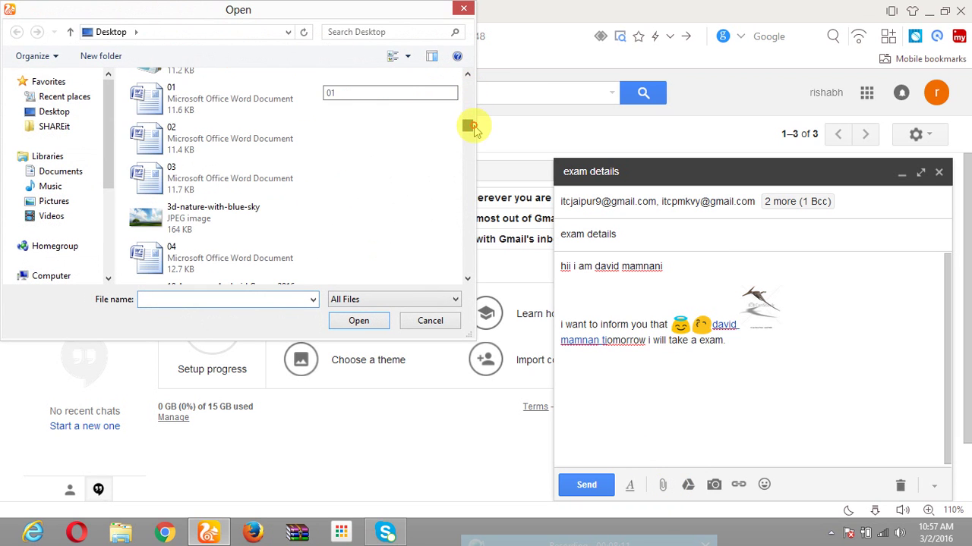
{"action": "double_click", "coordinate": [207, 88]}
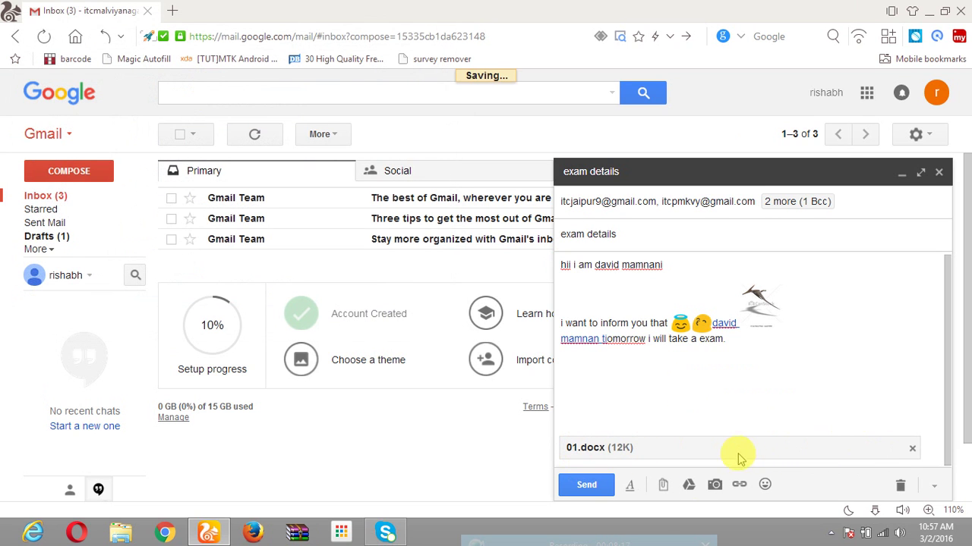
{"action": "left_click", "coordinate": [580, 486]}
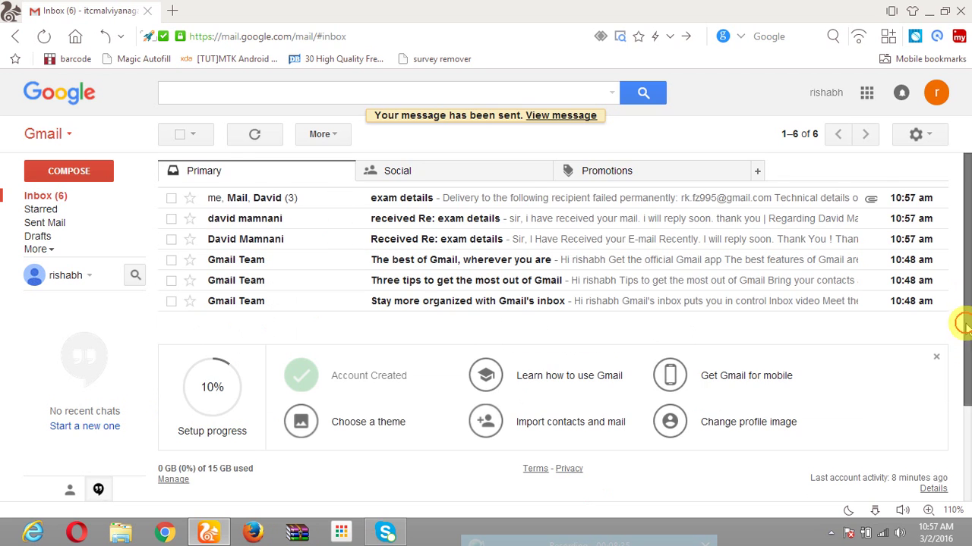
View the three-message exam details thread, then return to the inbox.
{"action": "scroll", "coordinate": [949, 323], "scroll_direction": "down", "scroll_amount": 1}
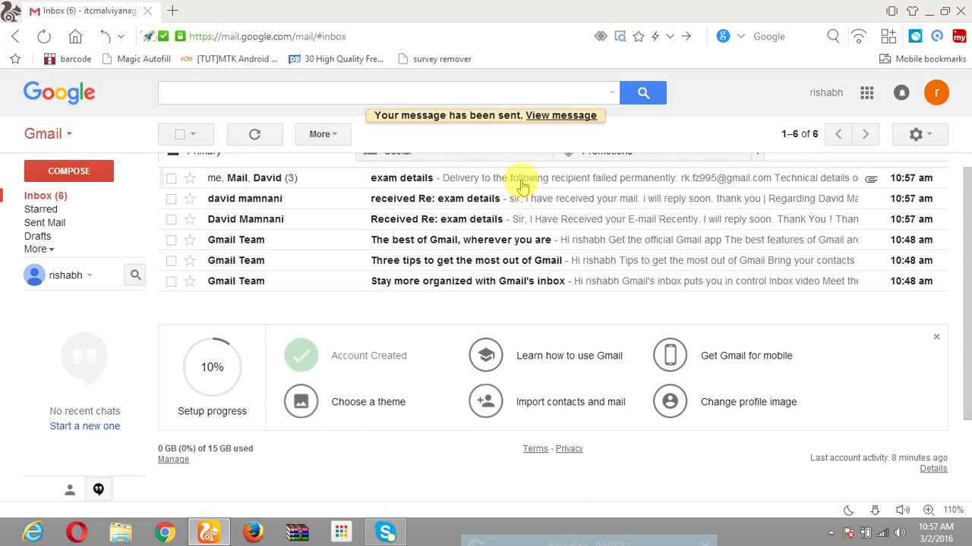
{"action": "left_click", "coordinate": [454, 183]}
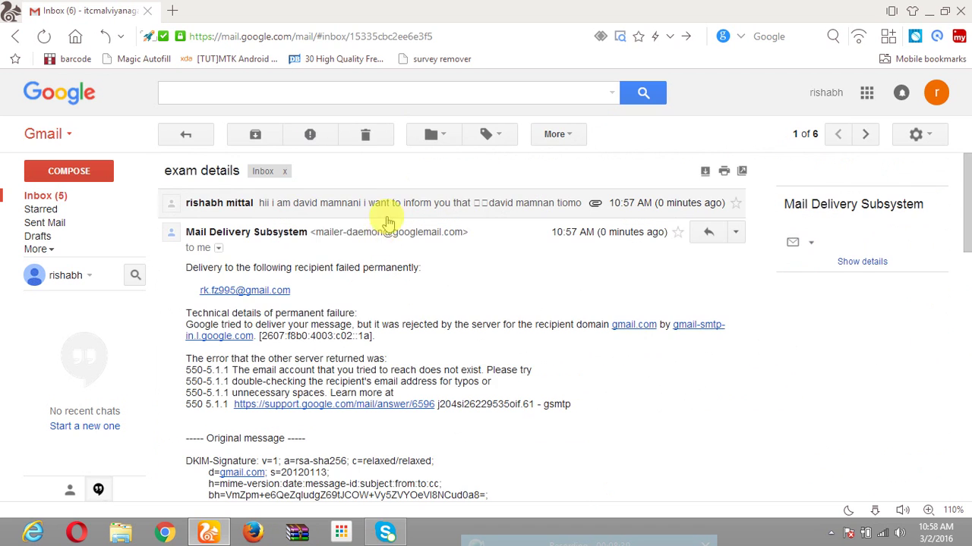
{"action": "left_click", "coordinate": [195, 135]}
Read the received 'Re: exam details' reply and go back to the inbox.
{"action": "left_click", "coordinate": [465, 205]}
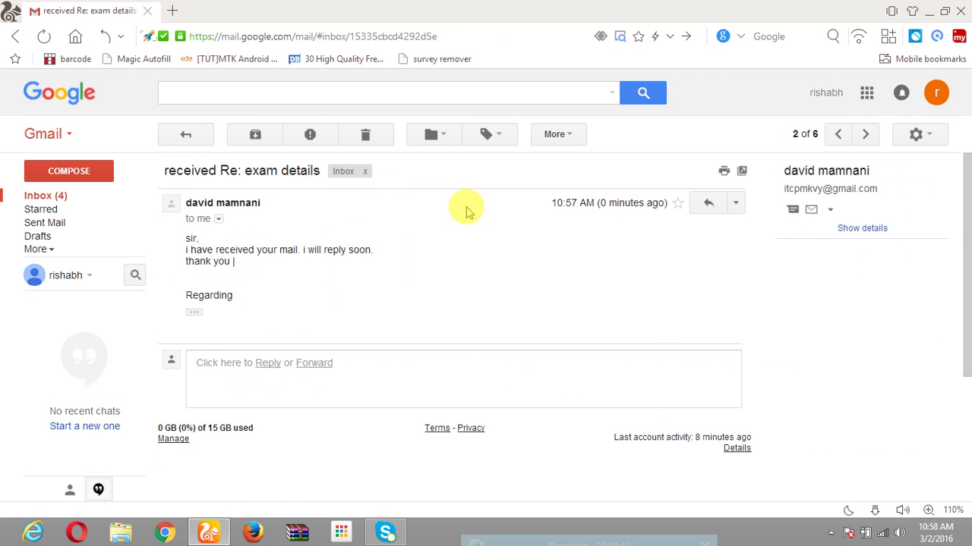
{"action": "left_click_drag", "start_coordinate": [182, 239], "coordinate": [275, 268]}
{"action": "left_click", "coordinate": [275, 268]}
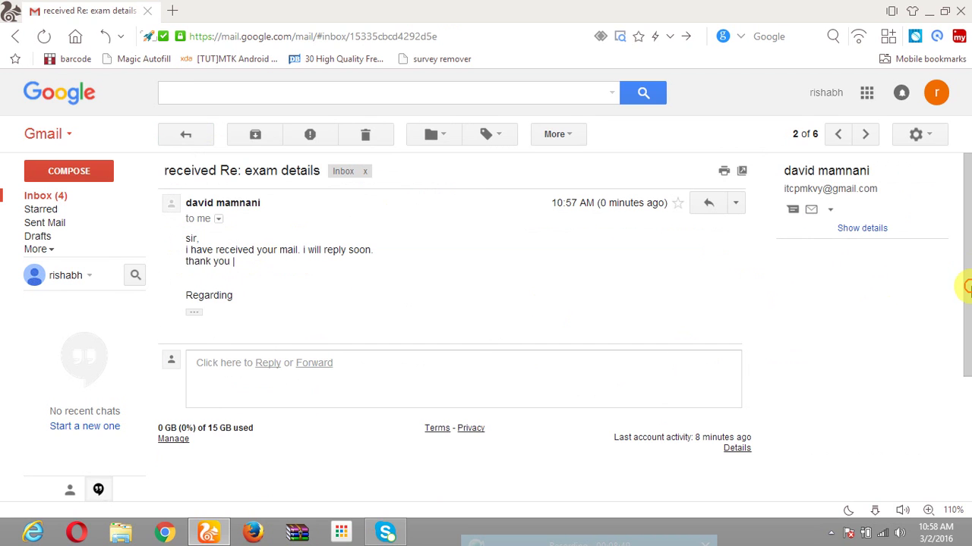
{"action": "left_click", "coordinate": [182, 135]}
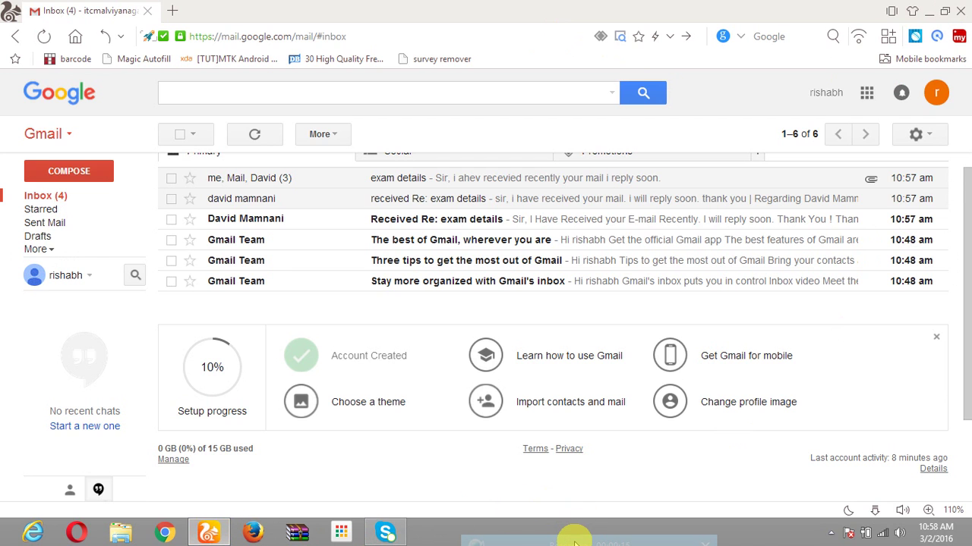
Hide the Gmail window to show the empty desktop and bring the recorder controls into view.
{"action": "key", "text": "super+d"}
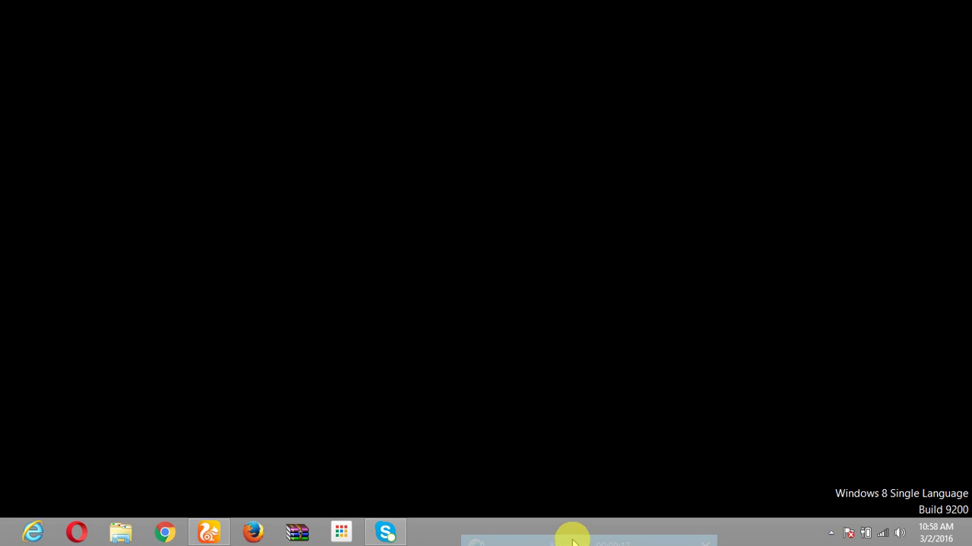
{"action": "key", "text": "alt+Tab"}
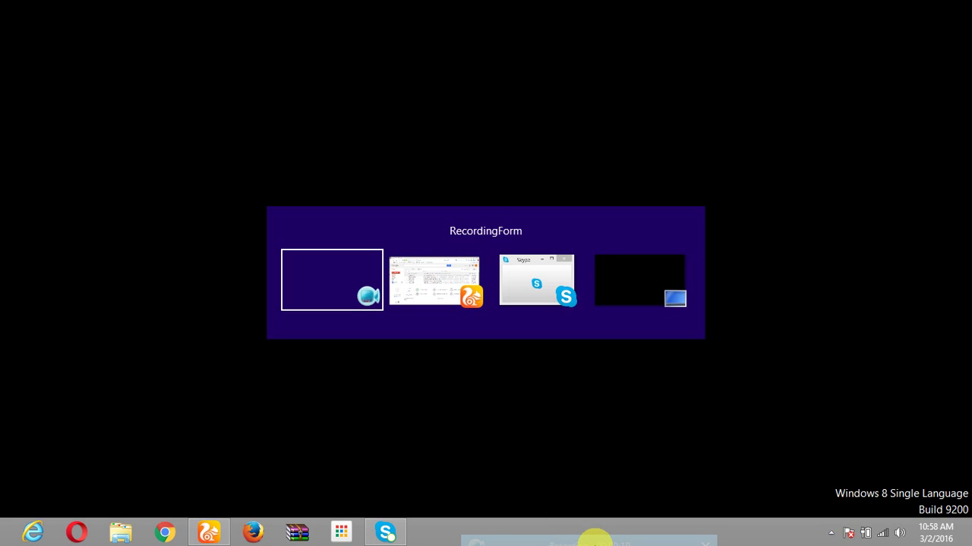
{"action": "key", "text": "alt+Tab"}
{"action": "key", "text": "alt+Tab"}
{"action": "key", "text": "alt+Tab"}
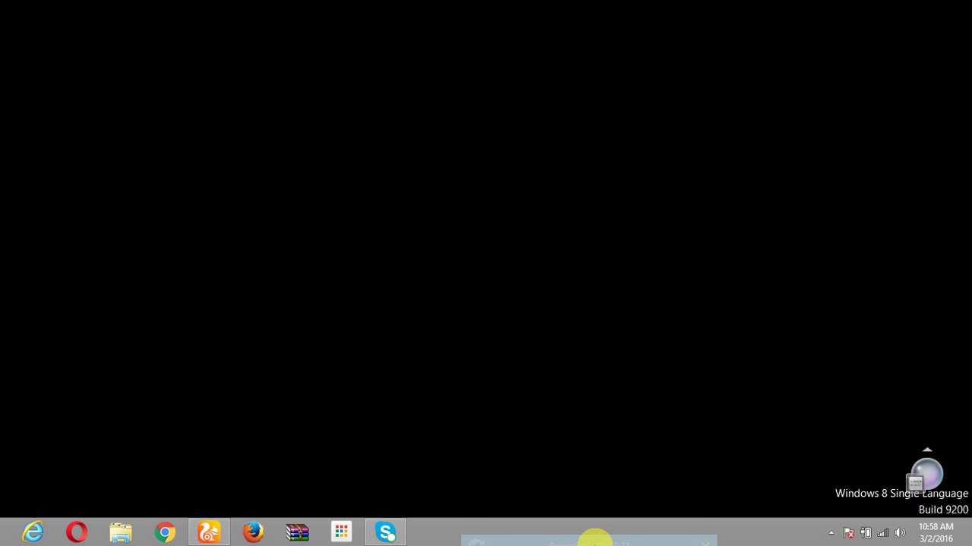
{"action": "left_click_drag", "start_coordinate": [610, 536], "coordinate": [584, 423]}
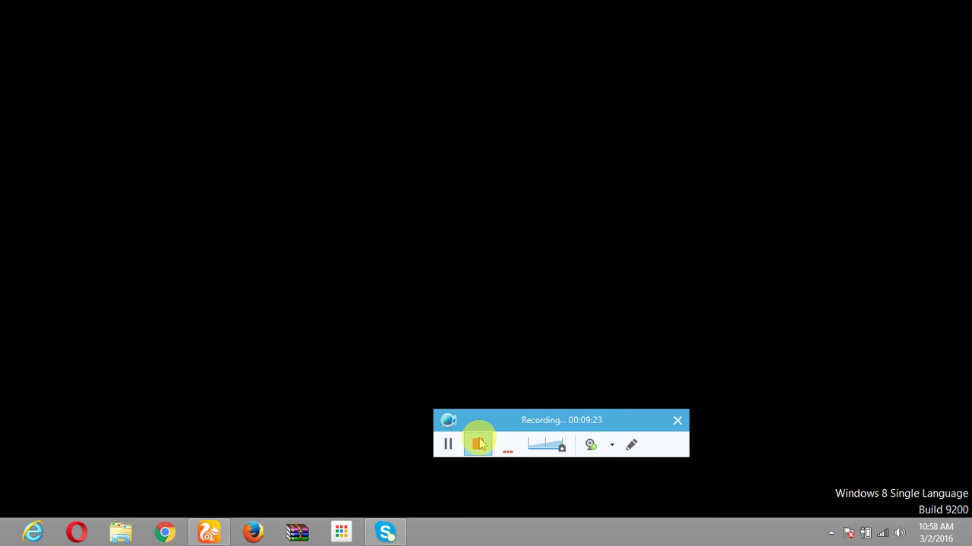